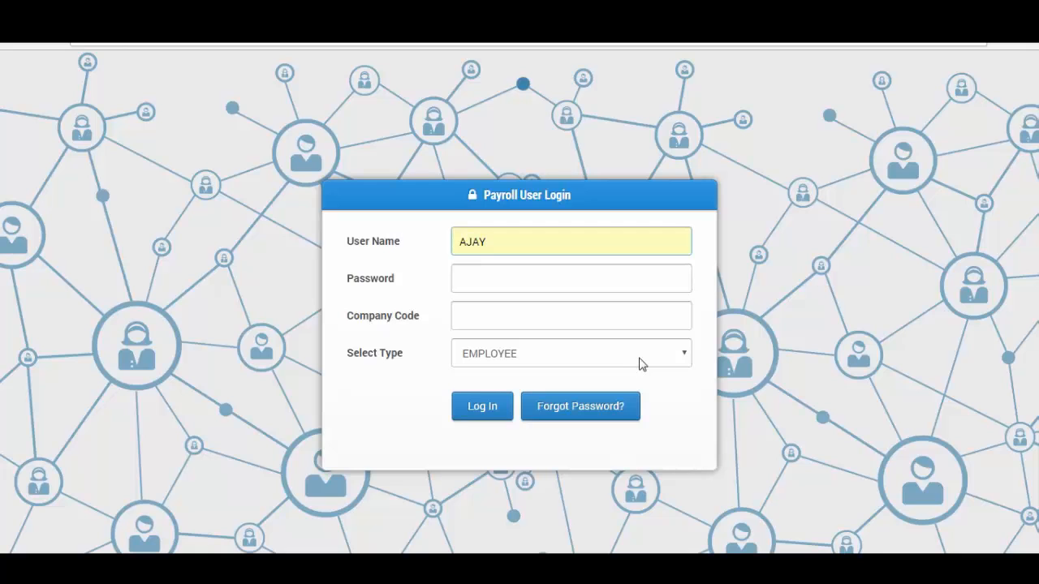
# Log in to the payroll portal with the account password, company code 01 and user type EMPLOYEE
pyautogui.click(642, 362)
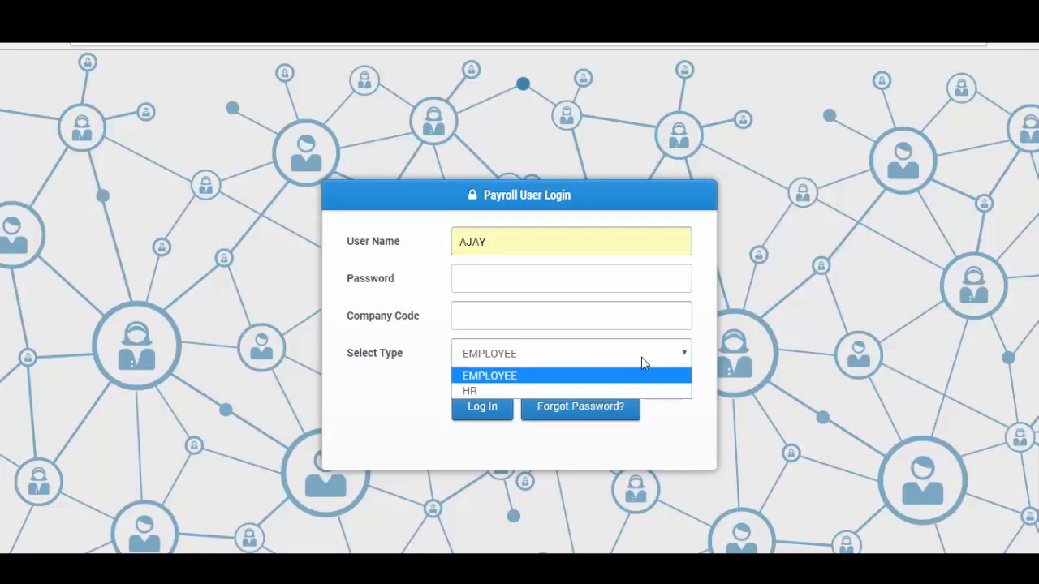
pyautogui.click(847, 370)
pyautogui.click(572, 279)
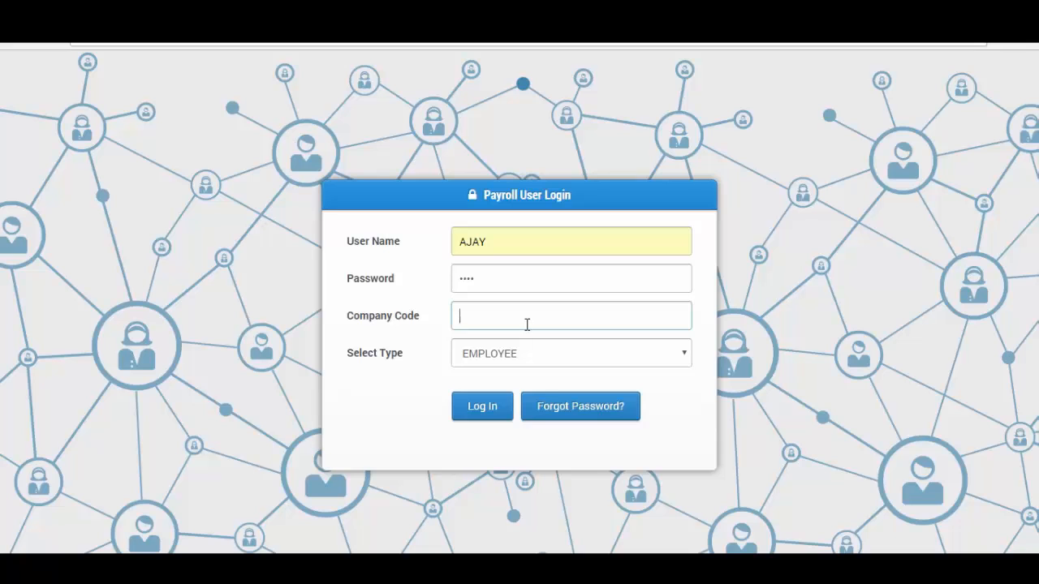
pyautogui.write('01')
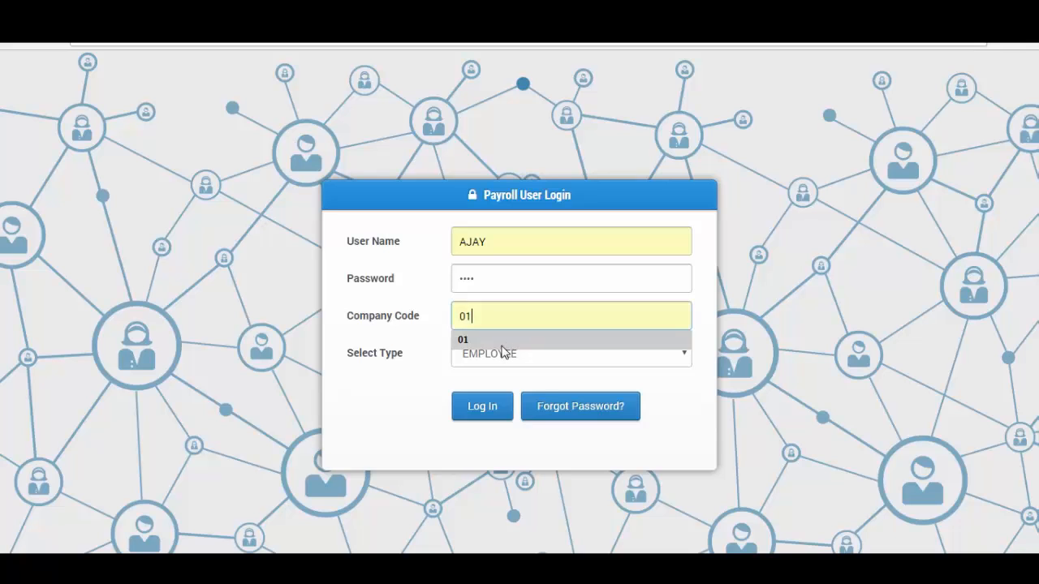
pyautogui.click(505, 336)
pyautogui.click(466, 414)
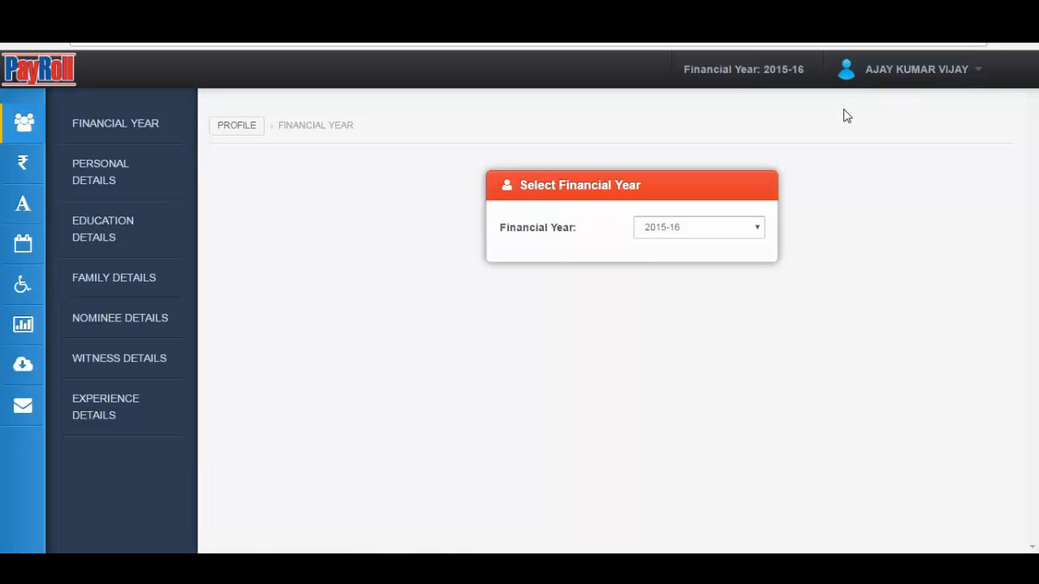
# Check the selectable financial years and review the employee's personal details, including the contact and address sections
pyautogui.click(752, 230)
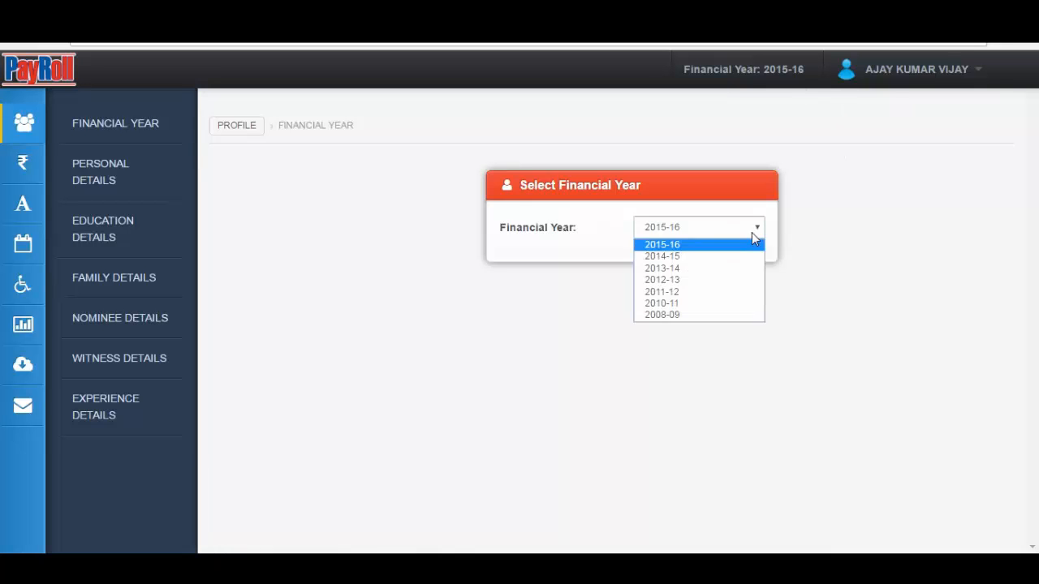
pyautogui.click(818, 252)
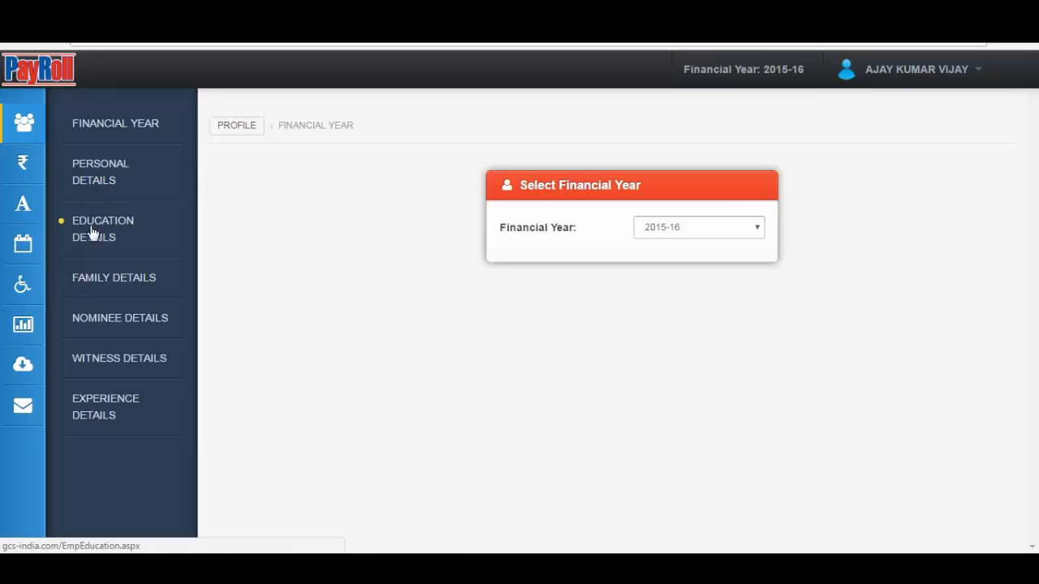
pyautogui.click(120, 187)
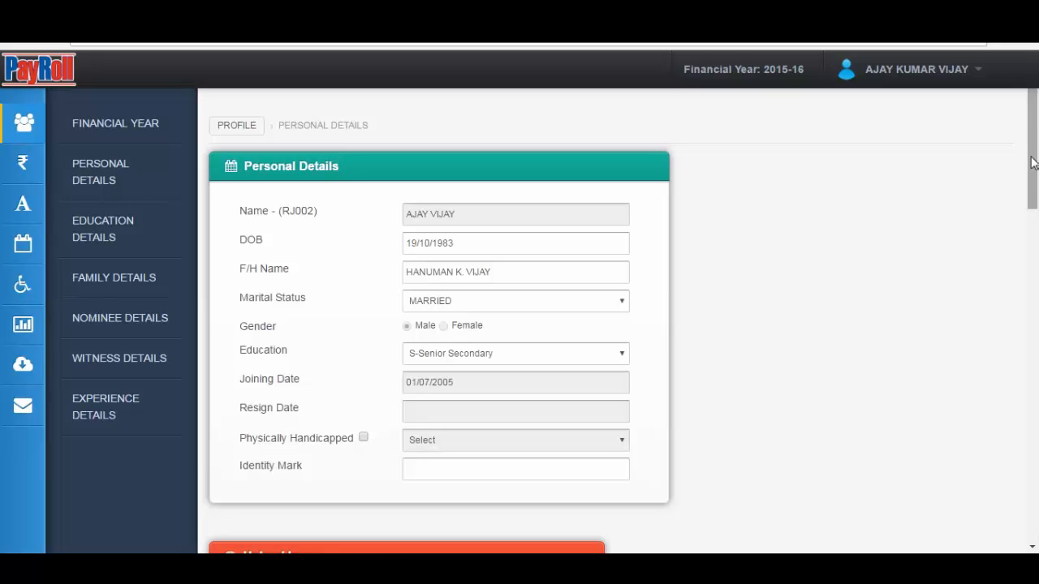
pyautogui.moveTo(1036, 157); pyautogui.dragTo(993, 352)
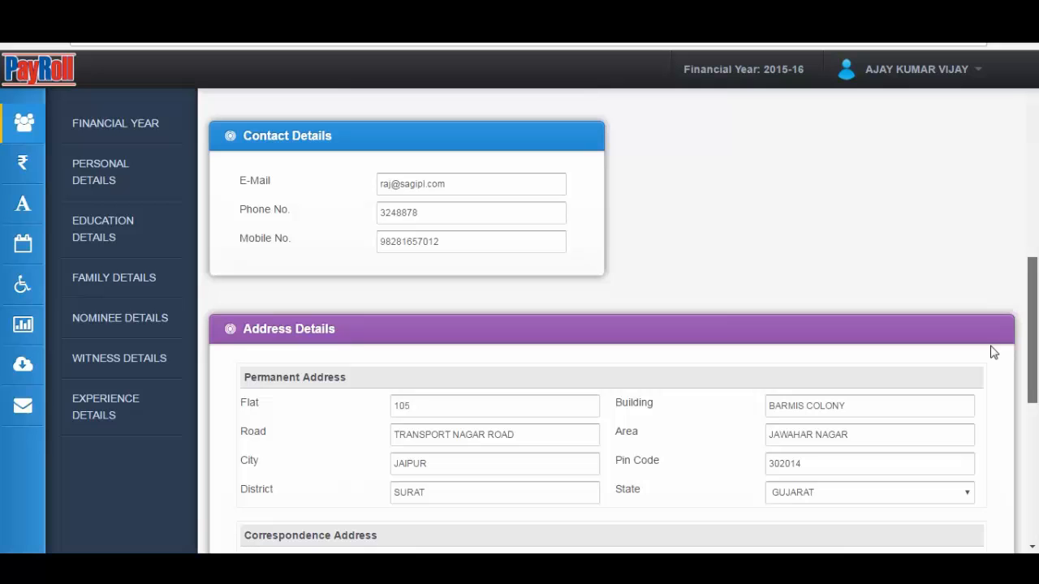
# View the education details, open a blank new-record form, and start but cancel deletion of the existing qualification
pyautogui.click(104, 235)
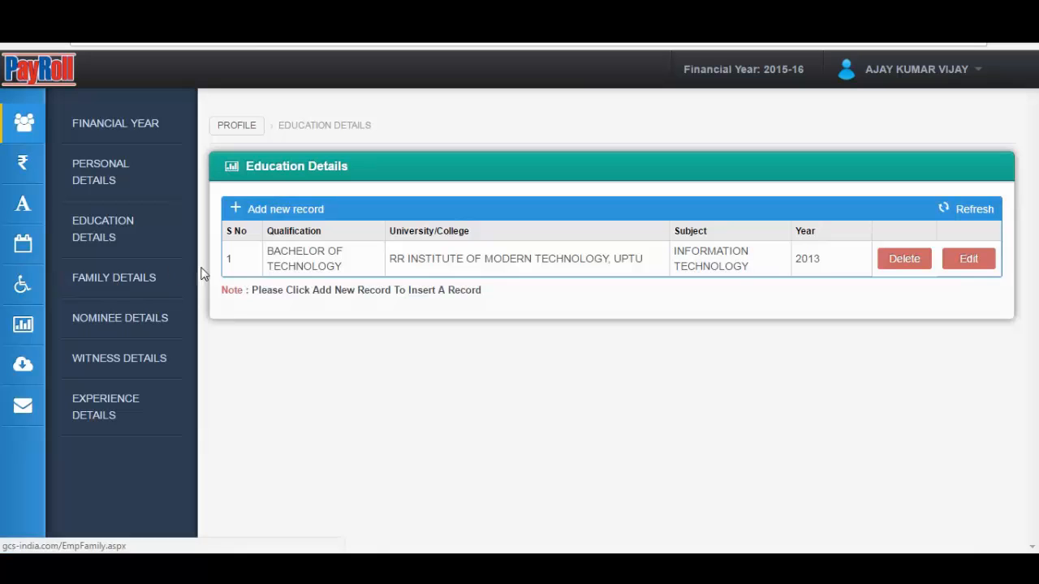
pyautogui.click(289, 211)
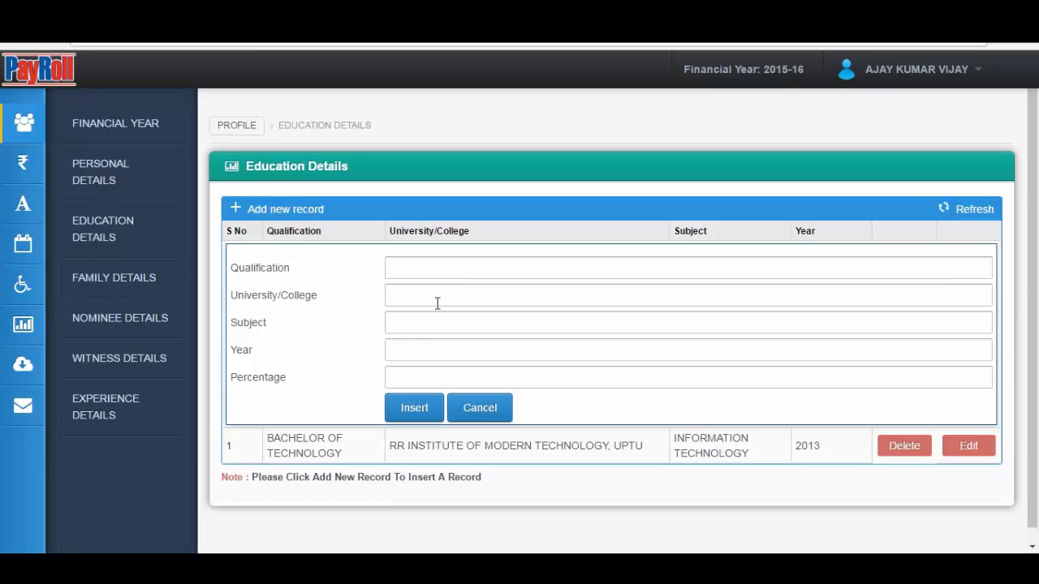
pyautogui.click(908, 447)
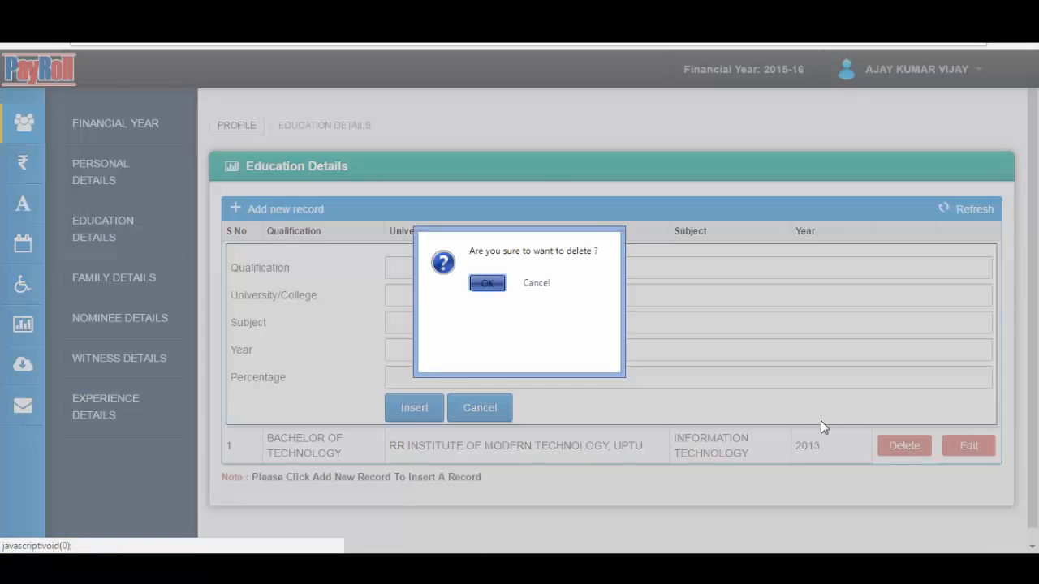
pyautogui.click(539, 284)
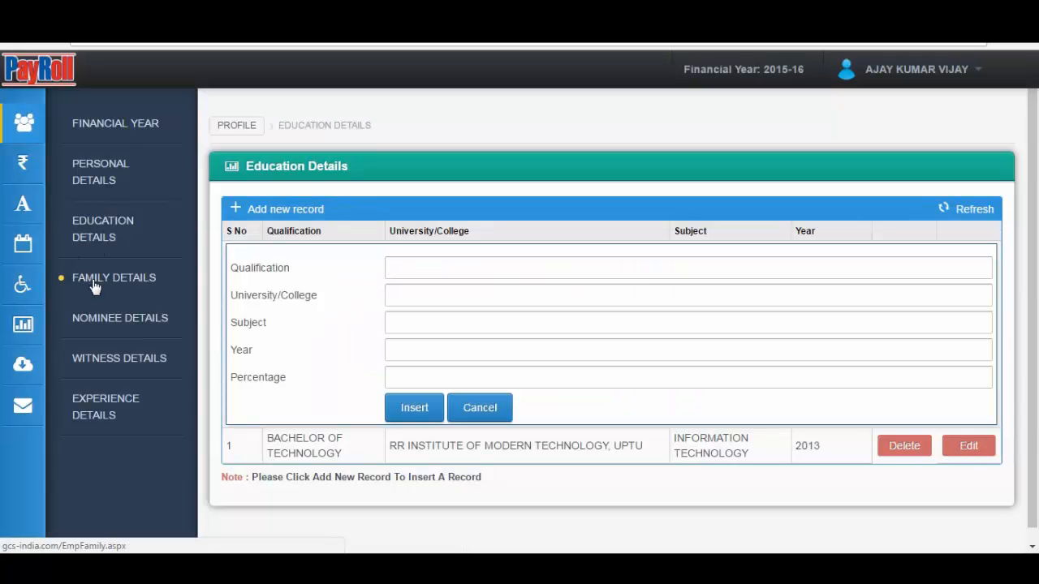
# Review the employee's family details records and the witness details
pyautogui.click(104, 279)
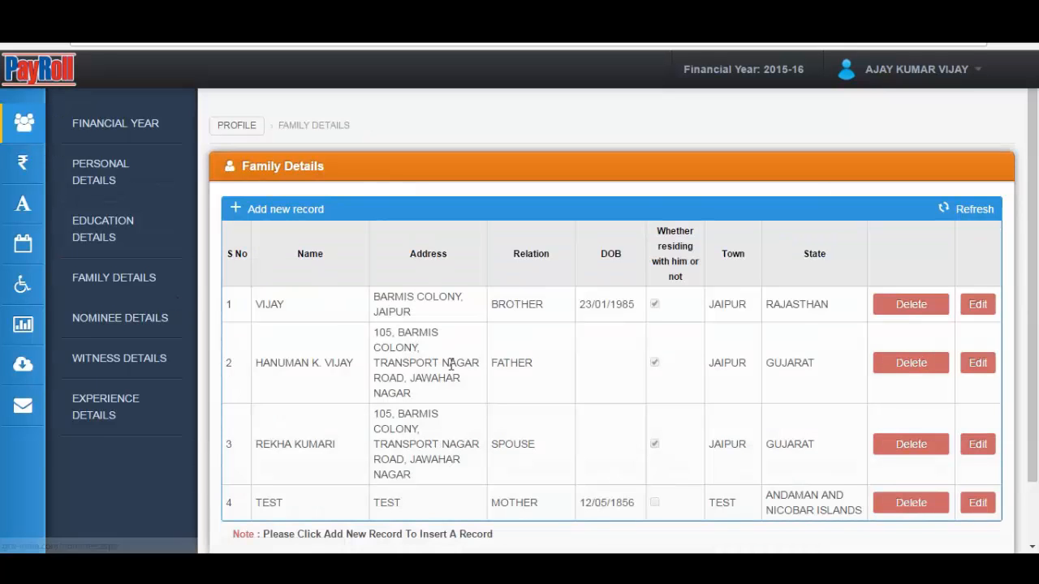
pyautogui.scroll(-1, 477, 376)
pyautogui.scroll(1, 459, 372)
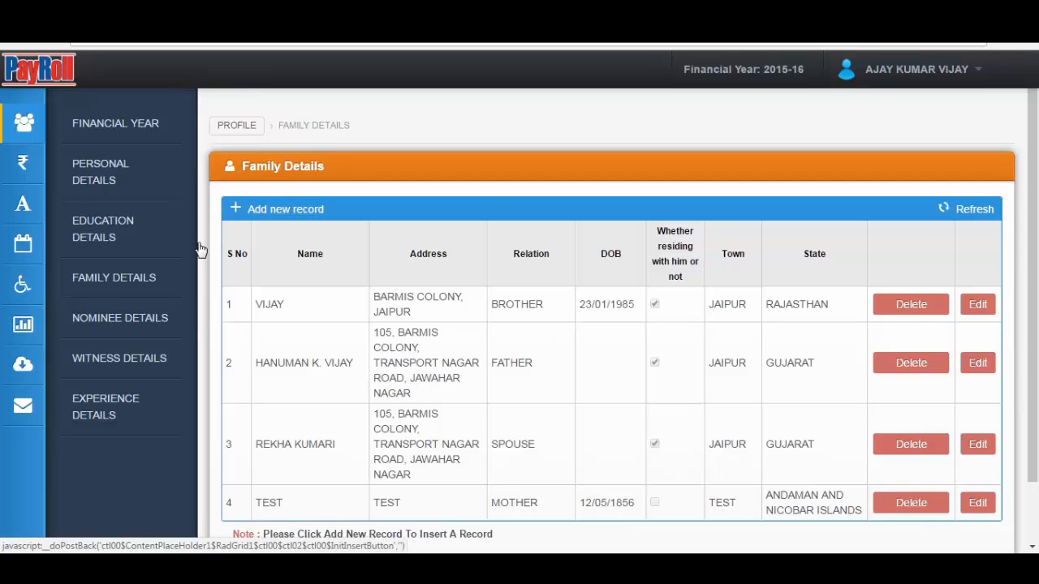
pyautogui.click(93, 357)
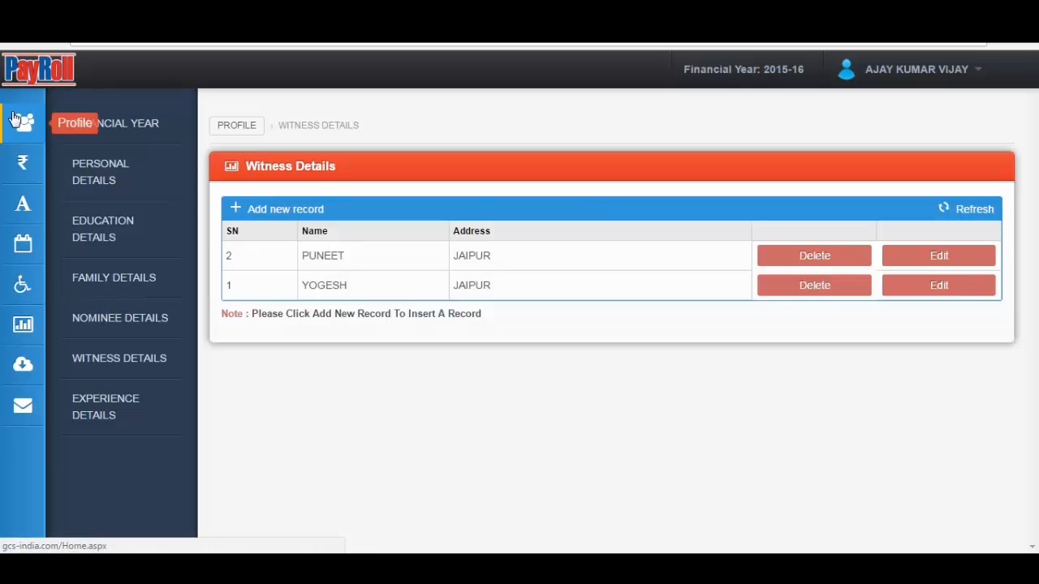
# Display the employee salary from December to December and review the earning, deduction and net amount sections
pyautogui.click(35, 165)
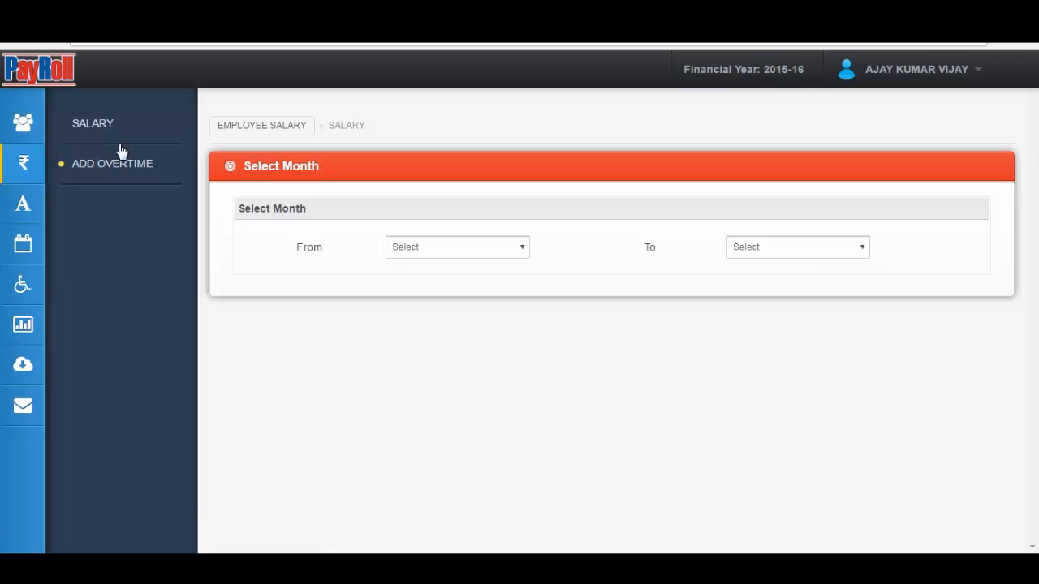
pyautogui.click(525, 249)
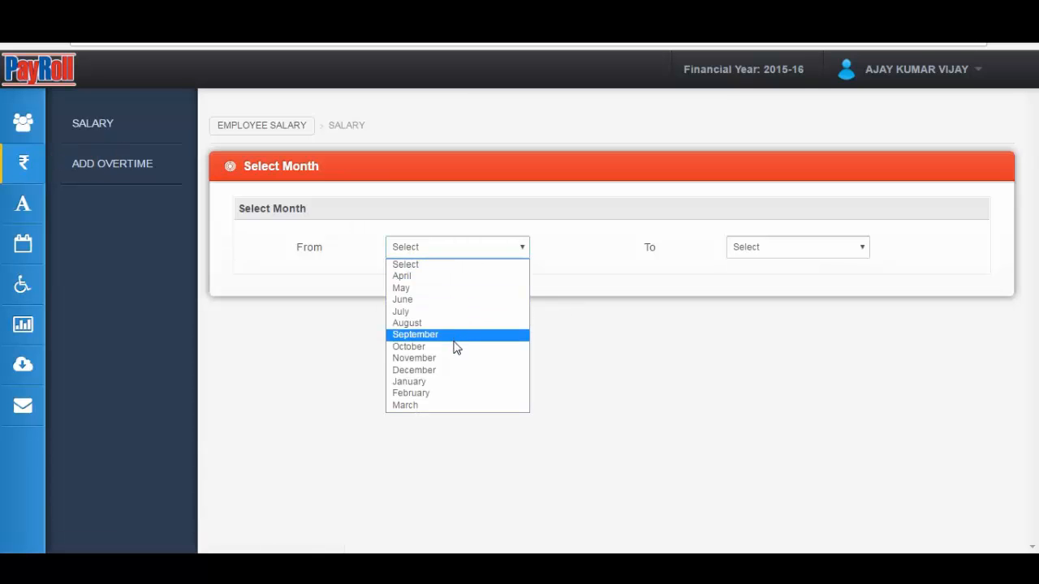
pyautogui.click(447, 371)
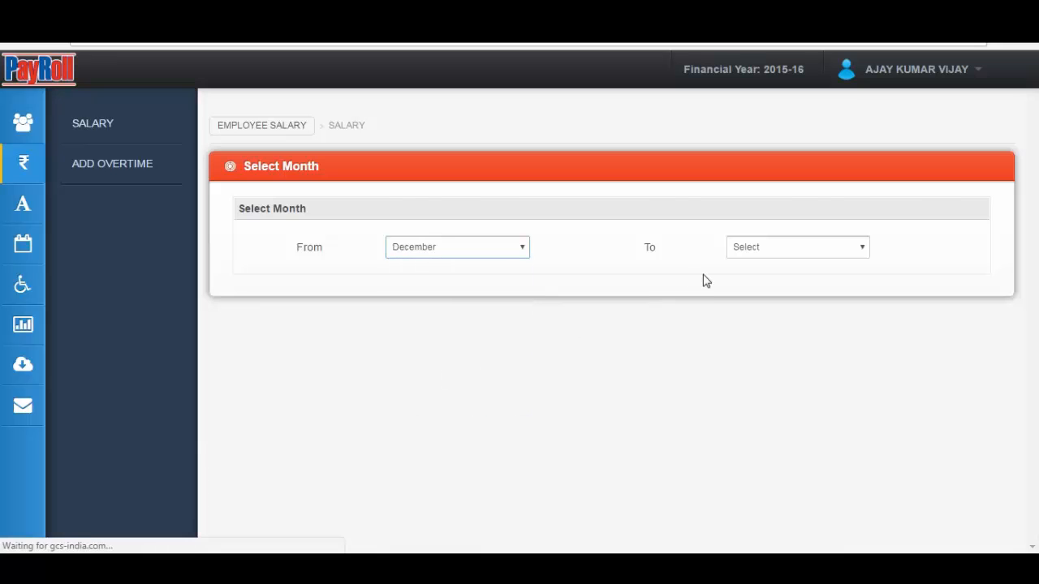
pyautogui.scroll(-1, 586, 251)
pyautogui.scroll(-1, 586, 251)
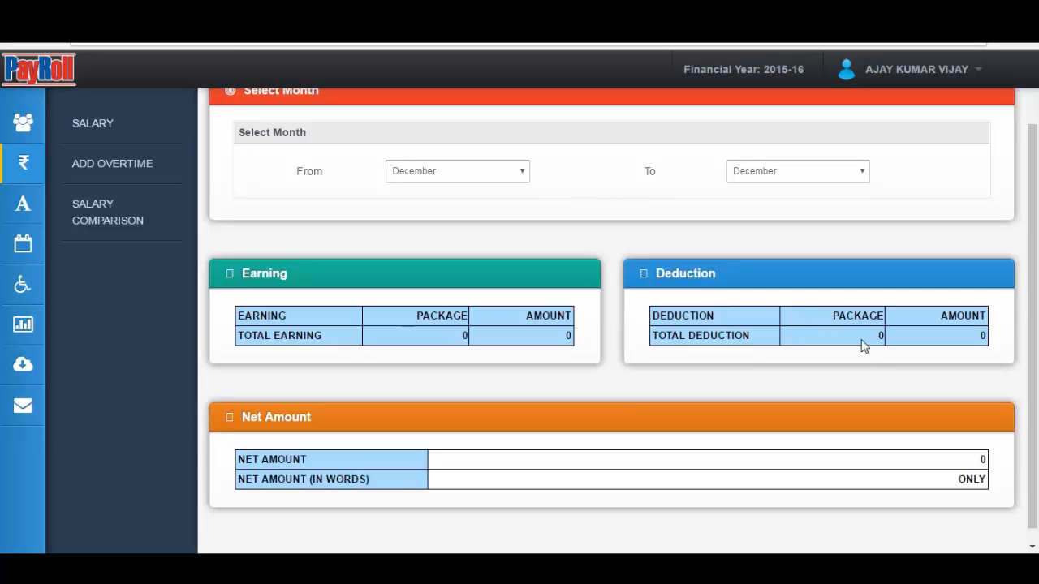
pyautogui.scroll(-1, 800, 377)
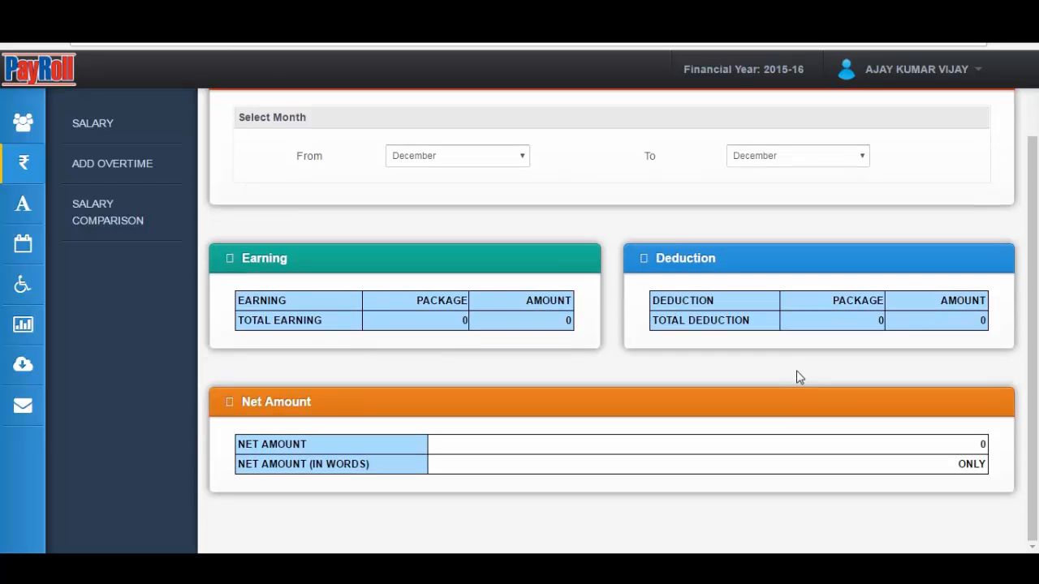
pyautogui.scroll(2, 784, 410)
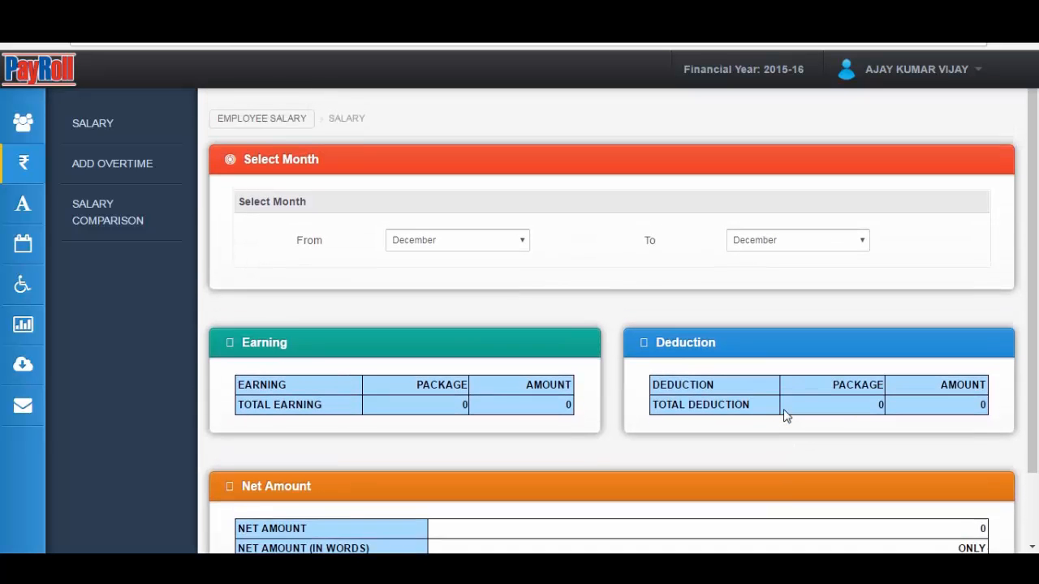
pyautogui.scroll(-2, 785, 414)
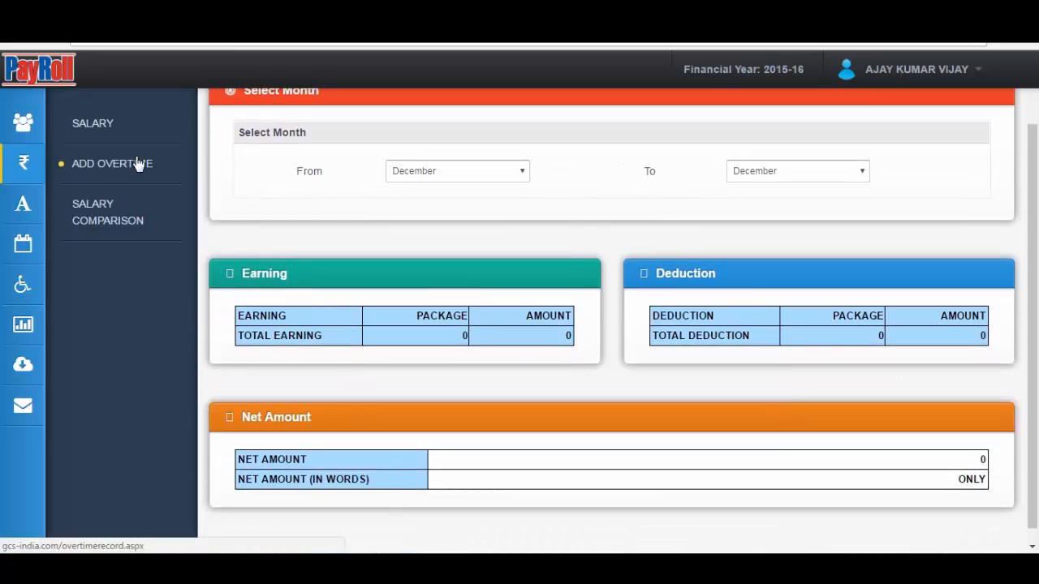
# Open the overtime record for December and look over its daily overtime and remarks fields
pyautogui.click(137, 164)
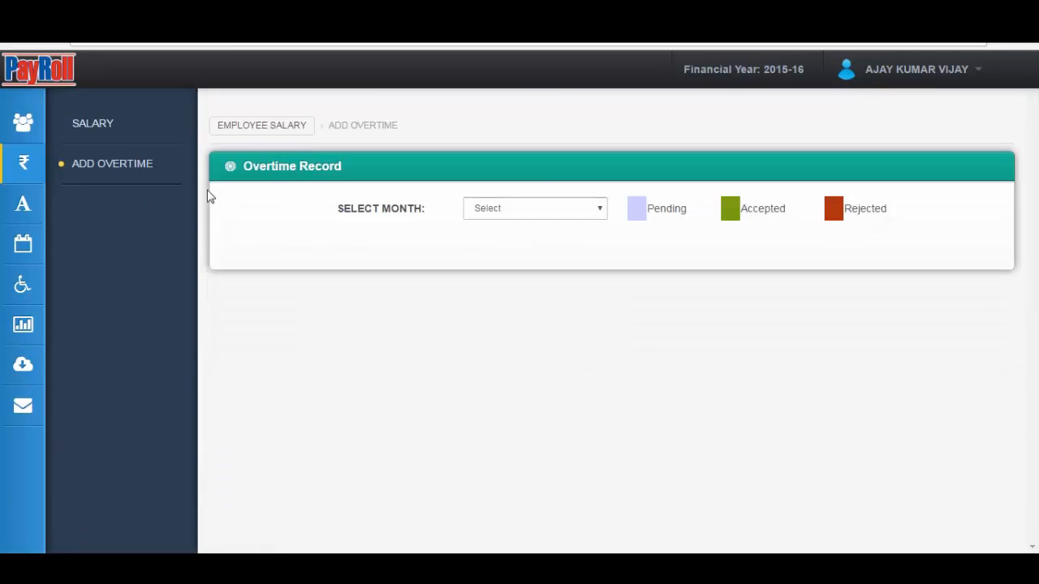
pyautogui.click(597, 215)
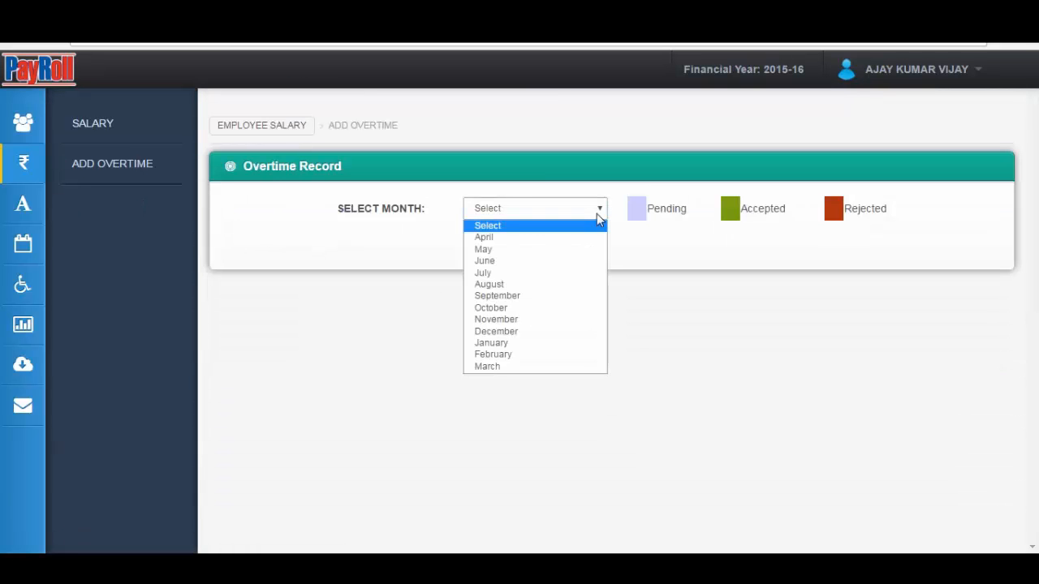
pyautogui.click(501, 334)
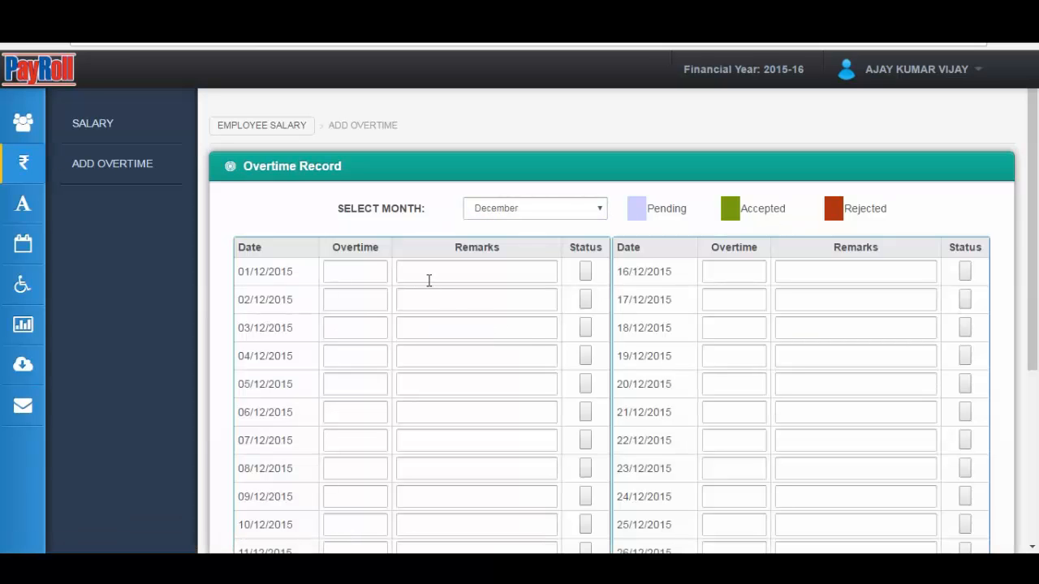
pyautogui.click(380, 274)
pyautogui.scroll(-3, 659, 245)
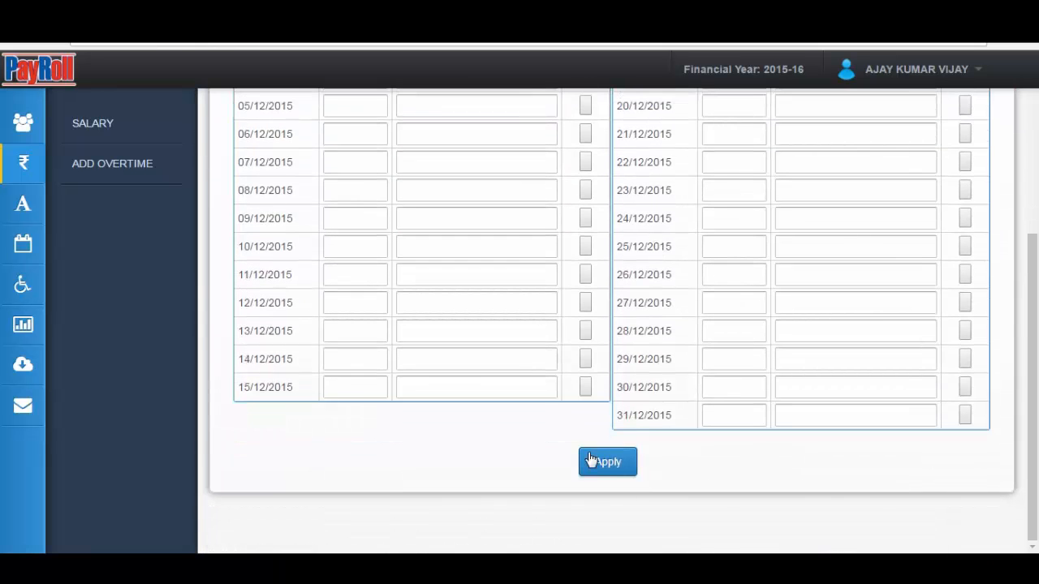
pyautogui.scroll(3, 513, 402)
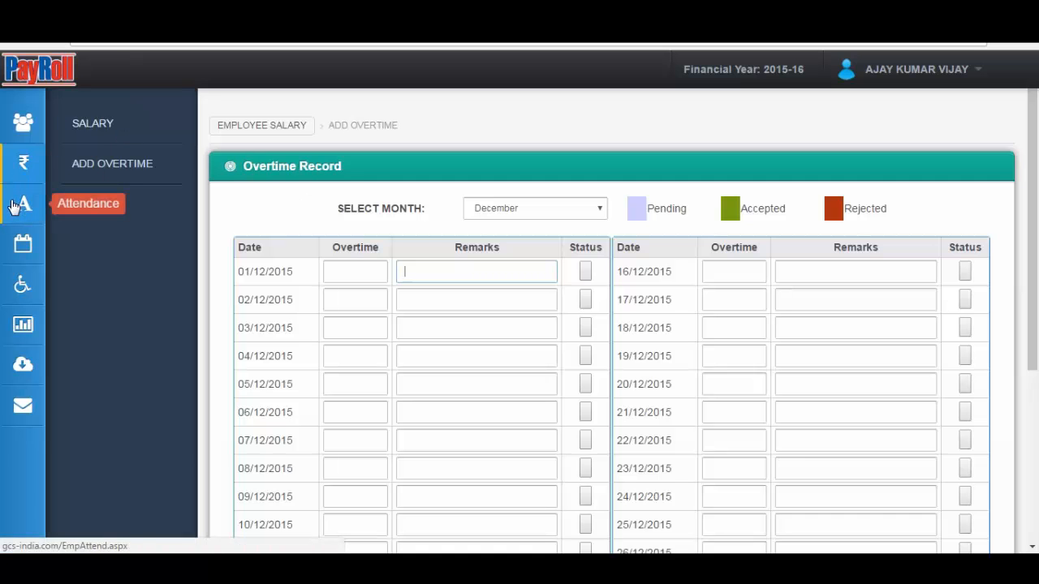
# Open the leave application page for December and show the details of the applied leave
pyautogui.click(10, 245)
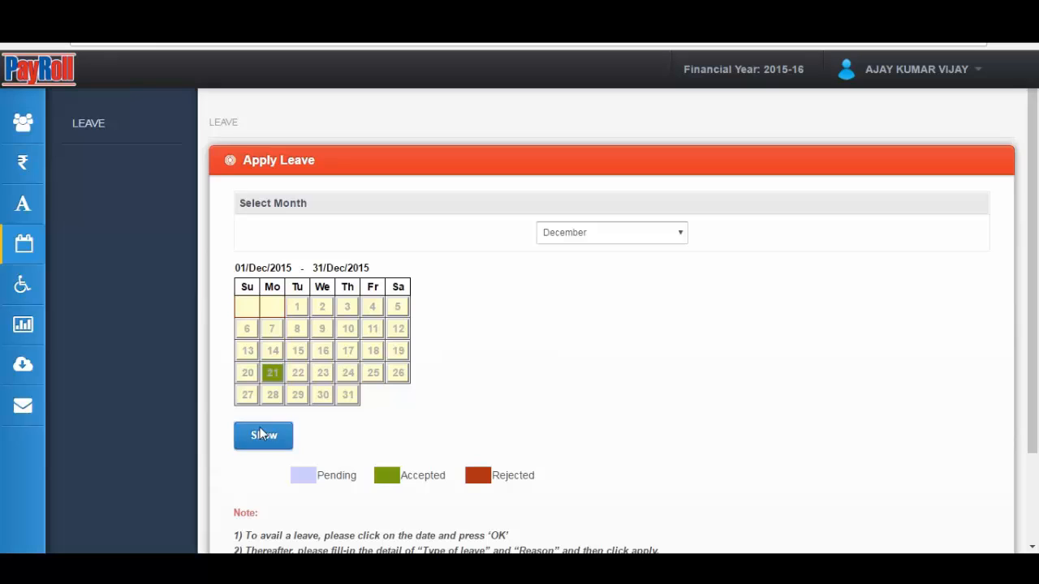
pyautogui.click(261, 435)
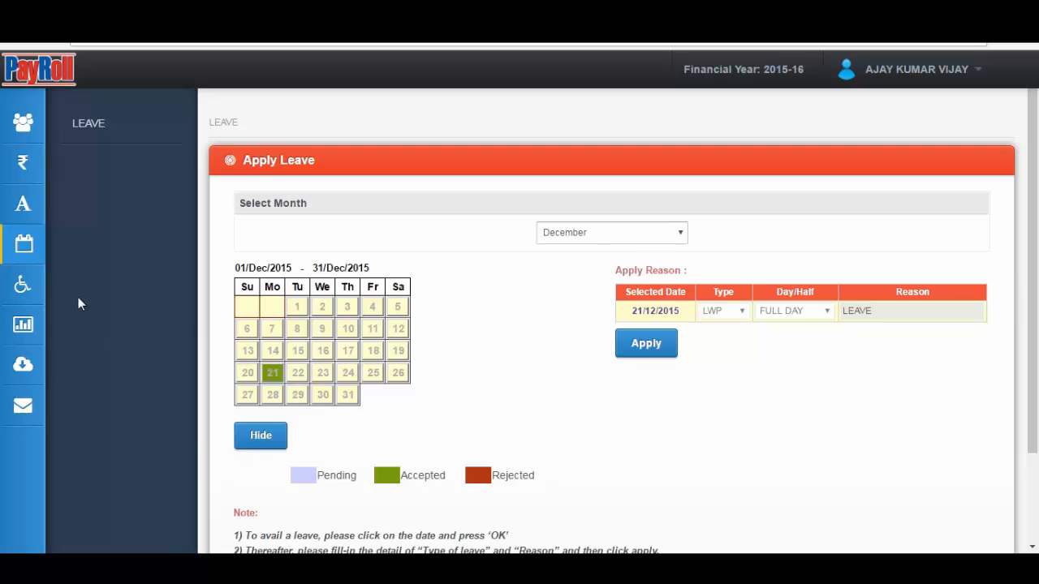
# Review the December monthly attendance, including the calendar, leave detail, leave data and paid leave balances
pyautogui.click(16, 213)
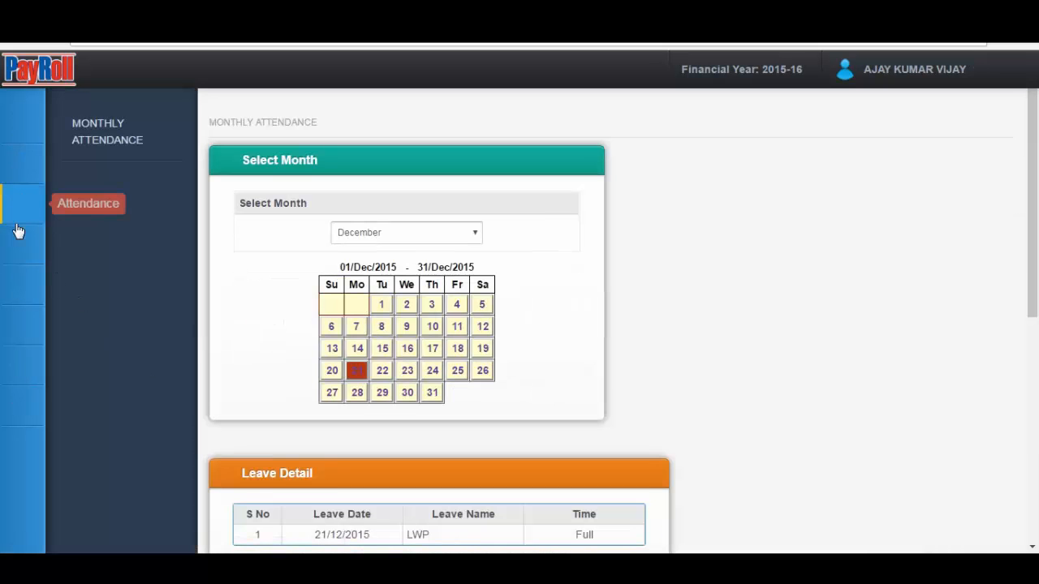
pyautogui.scroll(-2, 311, 324)
pyautogui.scroll(-3, 311, 323)
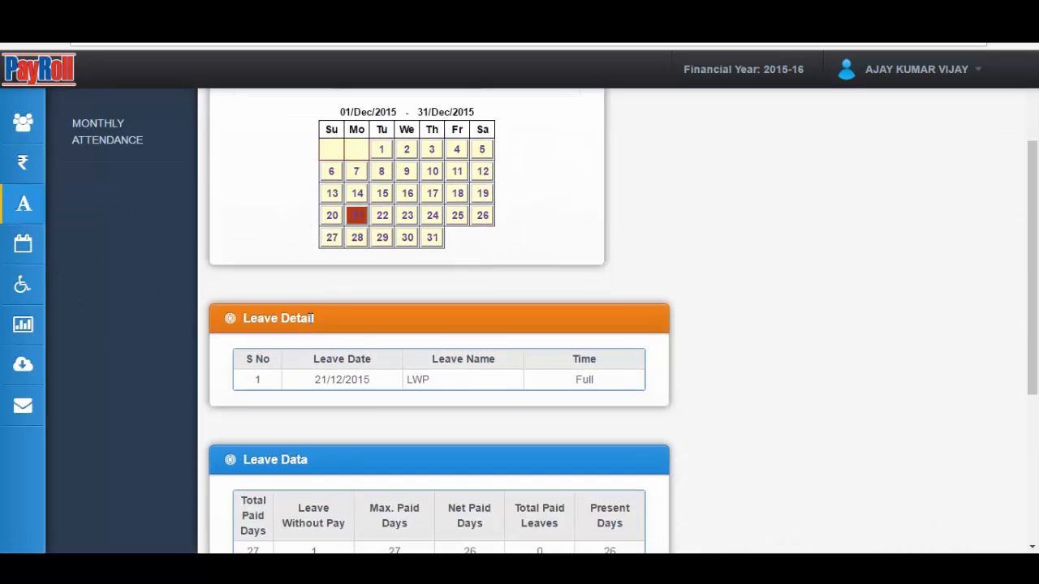
pyautogui.scroll(-2, 330, 339)
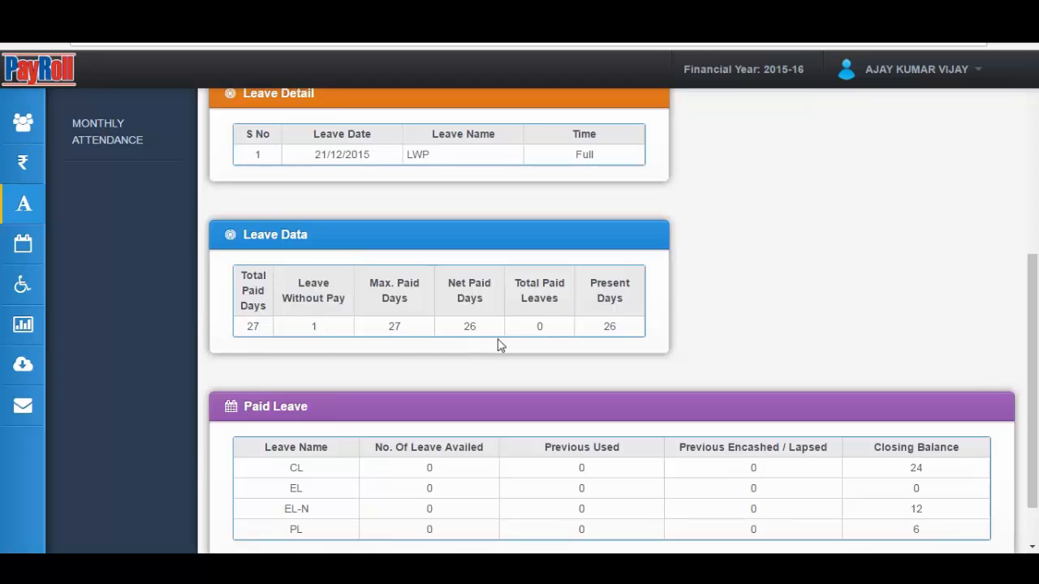
pyautogui.scroll(-1, 599, 330)
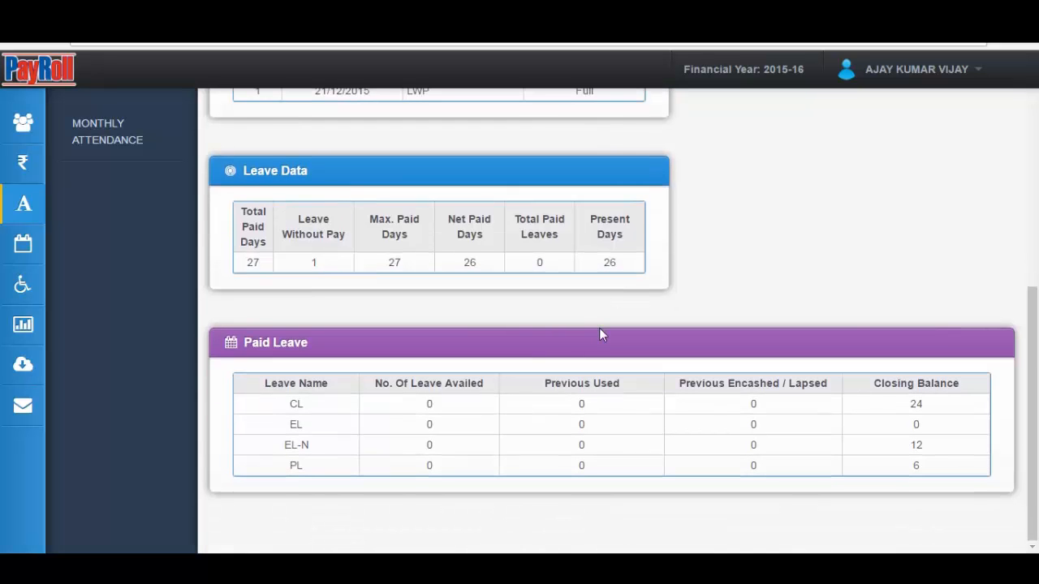
pyautogui.scroll(5, 599, 421)
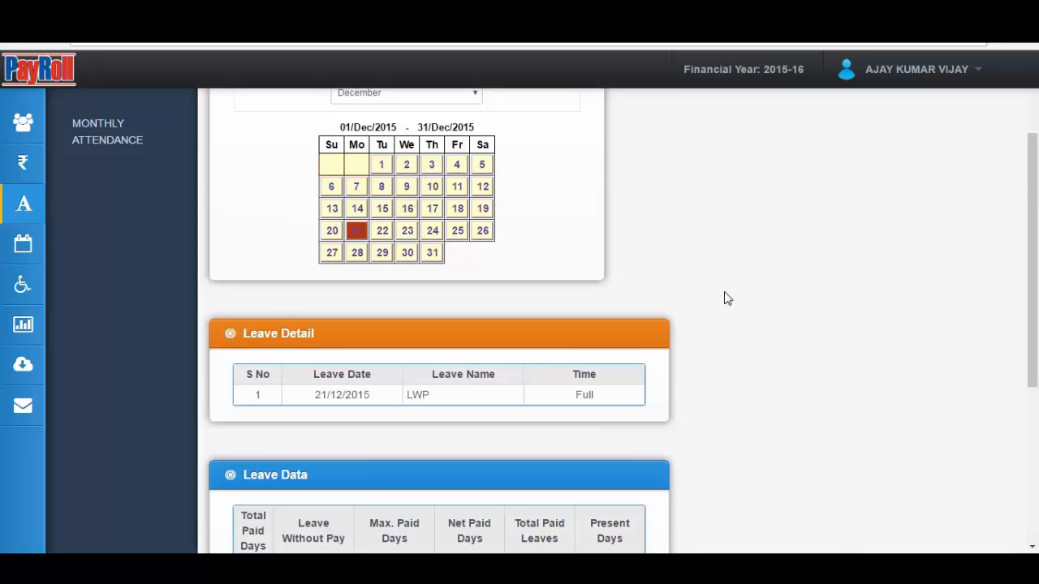
# Open the salary/reimbursement page, bring up the new bill record form and switch the bill type to Reimbursement
pyautogui.click(16, 281)
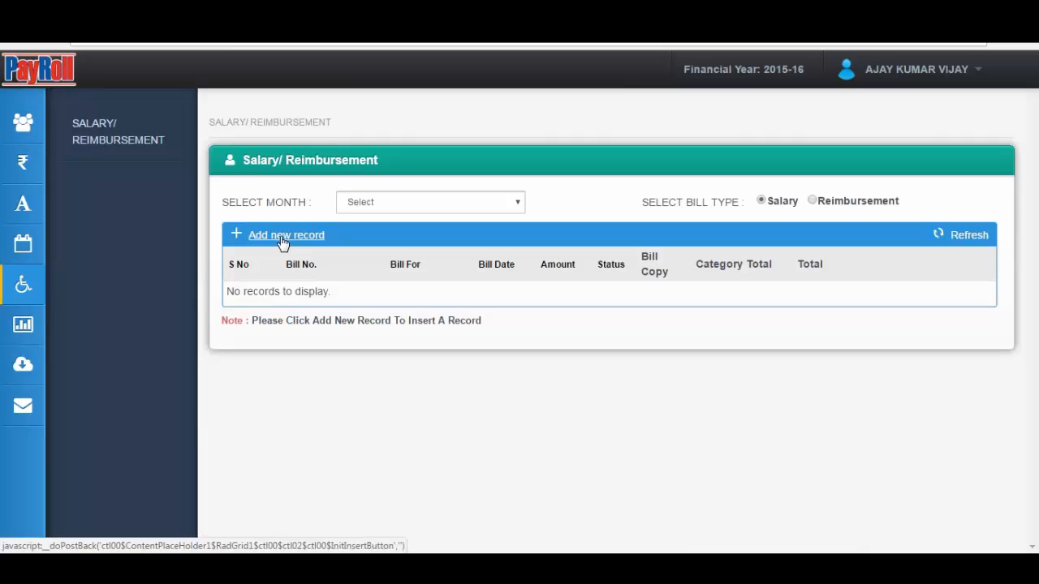
pyautogui.click(280, 236)
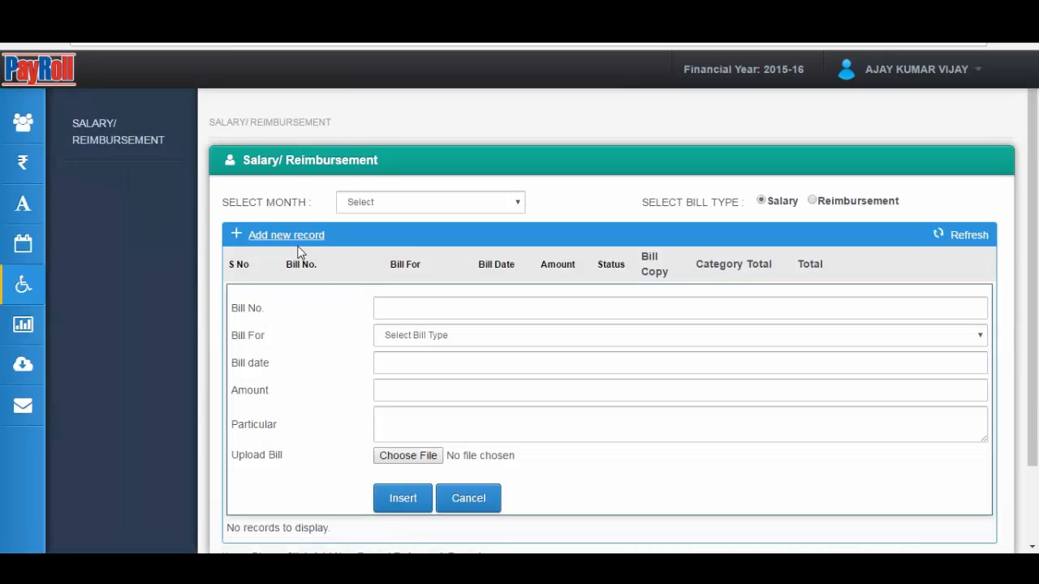
pyautogui.scroll(-2, 318, 316)
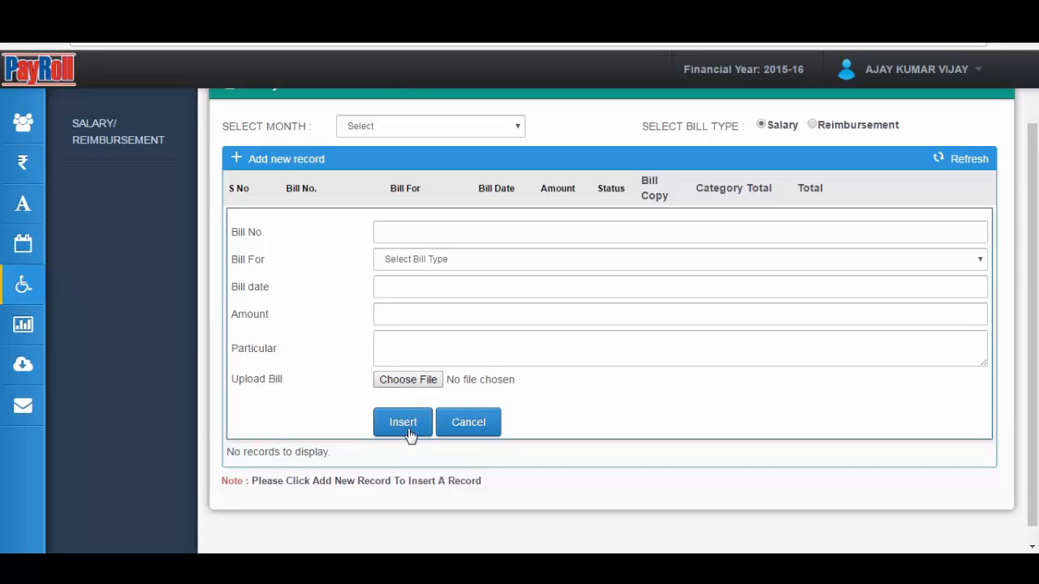
pyautogui.click(823, 127)
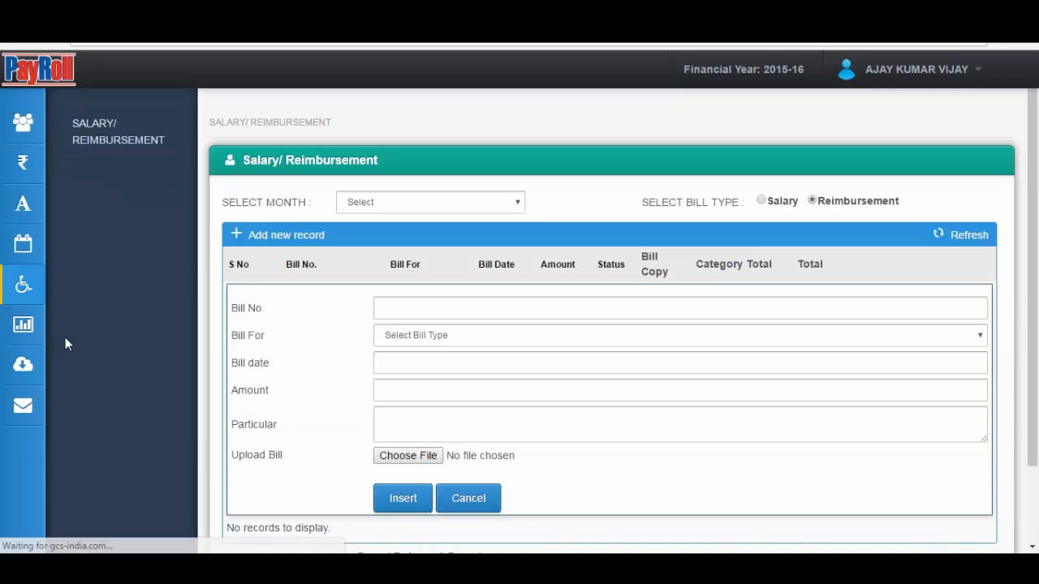
# Review the year-wise and month-wise house rent declaration in the investment section and open the allowance list
pyautogui.click(18, 316)
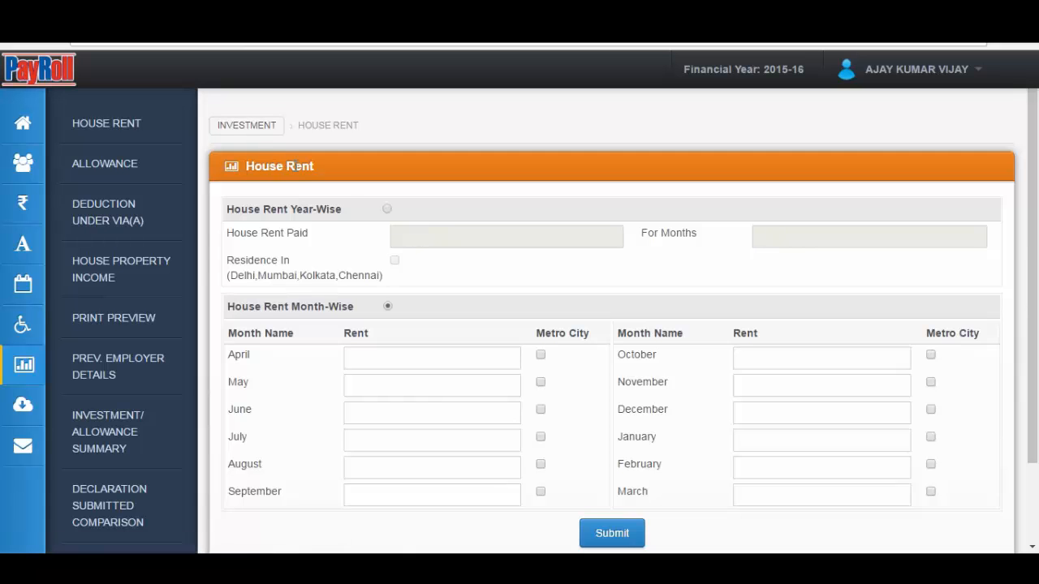
pyautogui.scroll(-1, 401, 278)
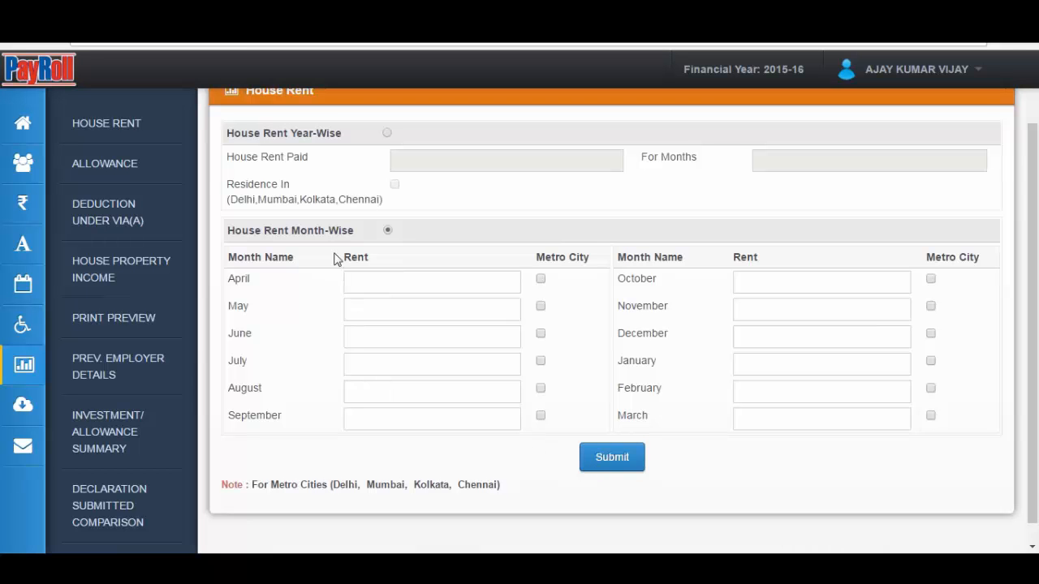
pyautogui.scroll(1, 337, 259)
pyautogui.scroll(-1, 337, 259)
pyautogui.click(124, 171)
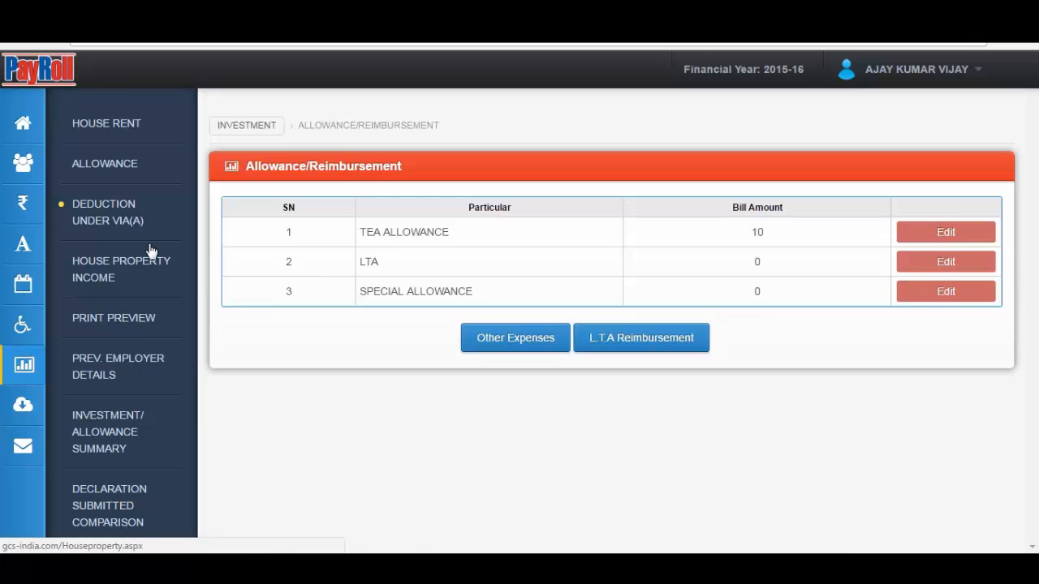
# Open the print preview of the income tax declaration and read through its house rent, deduction and housing loan sections
pyautogui.click(132, 324)
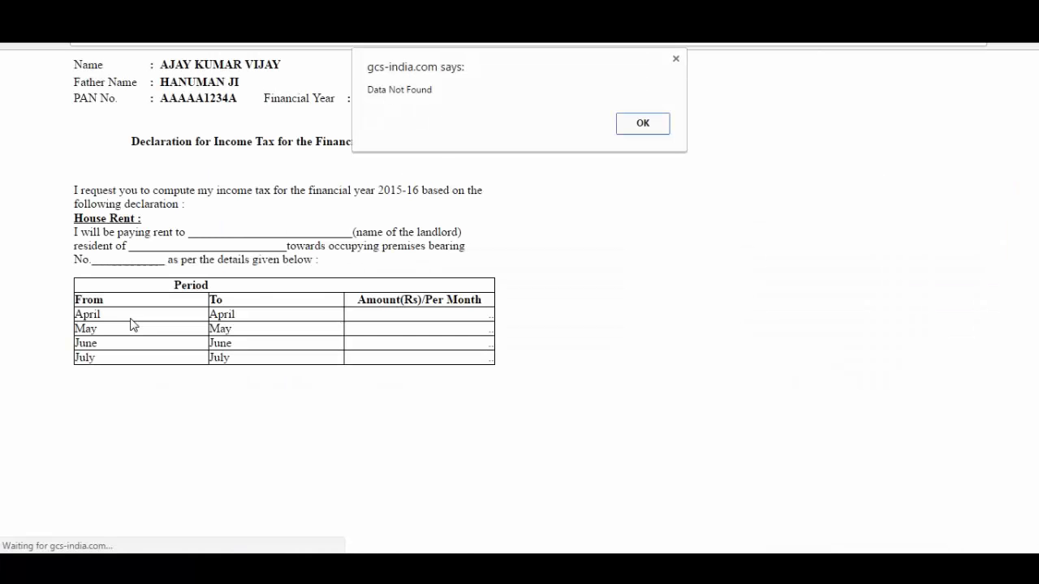
pyautogui.click(656, 128)
pyautogui.scroll(-8, 620, 155)
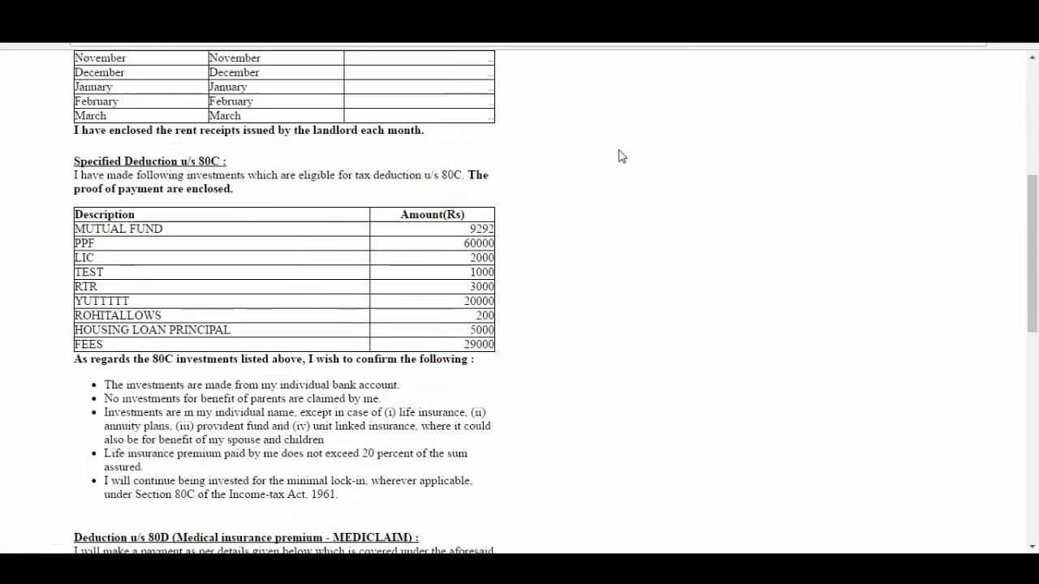
pyautogui.scroll(-3, 620, 155)
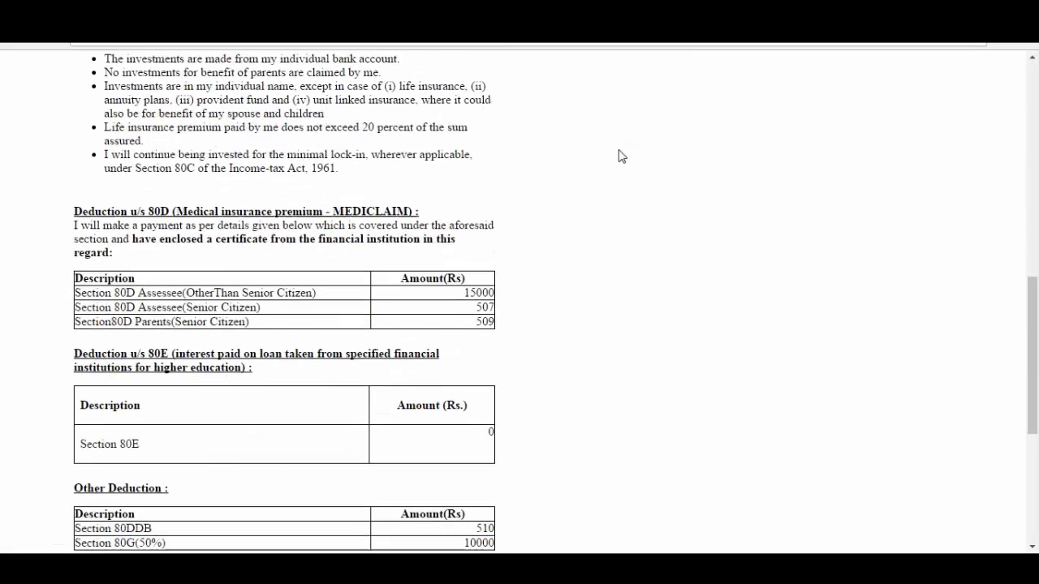
pyautogui.scroll(-5, 621, 155)
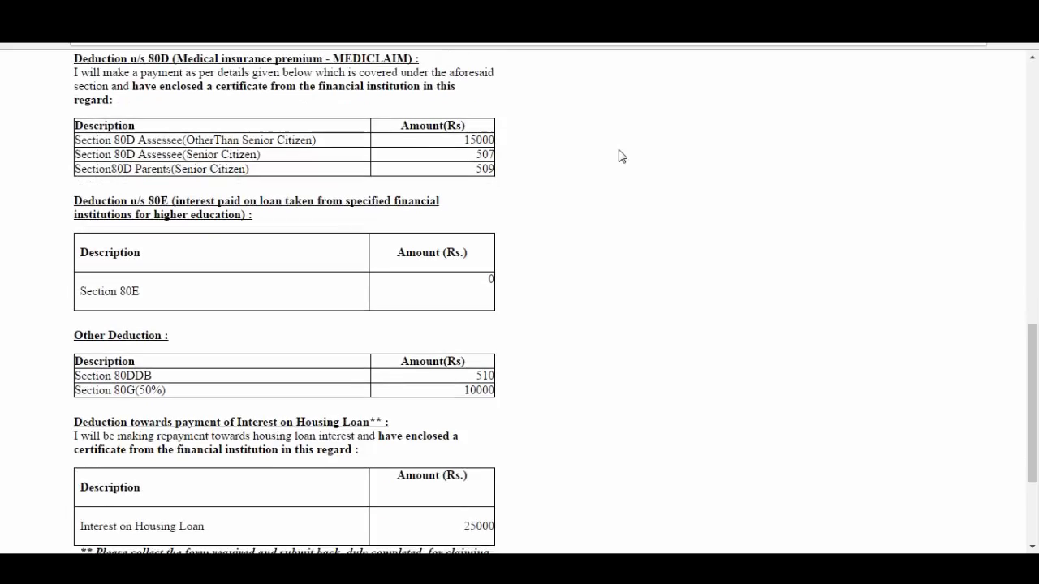
pyautogui.scroll(15, 621, 155)
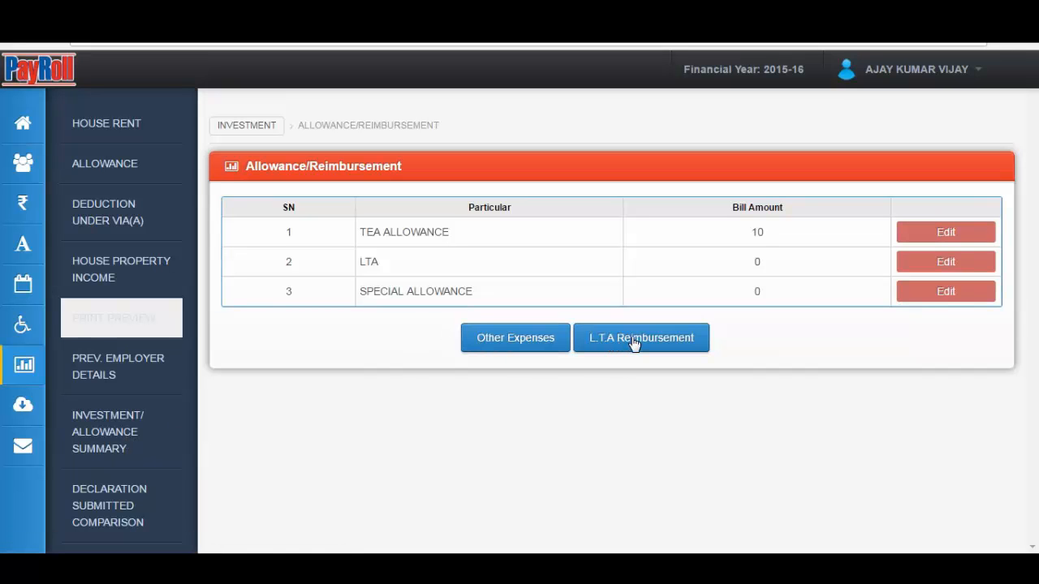
# Open the Miscellaneous page with the downloadable forms and look at the available templates
pyautogui.click(22, 406)
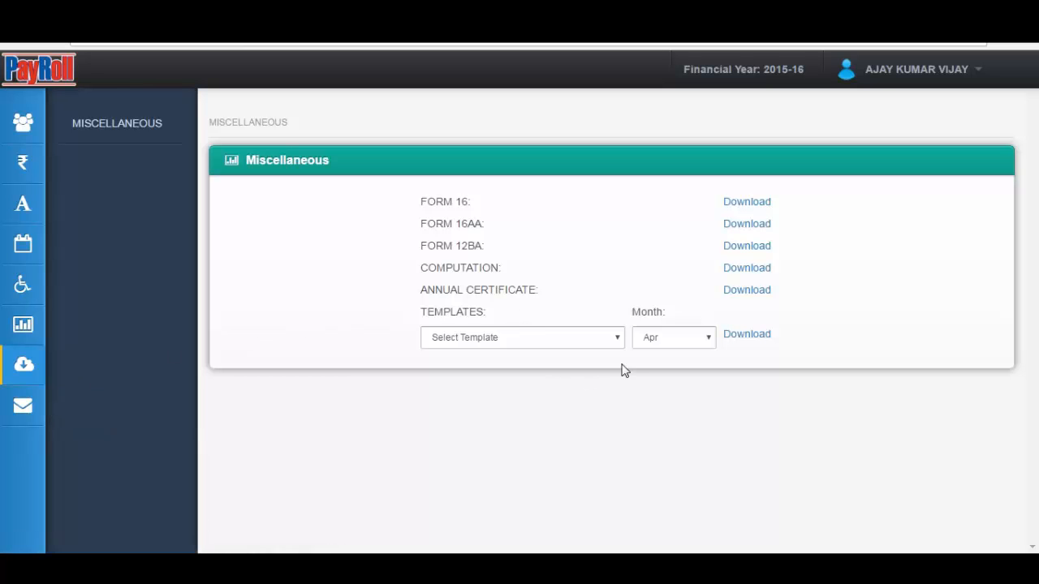
pyautogui.click(618, 343)
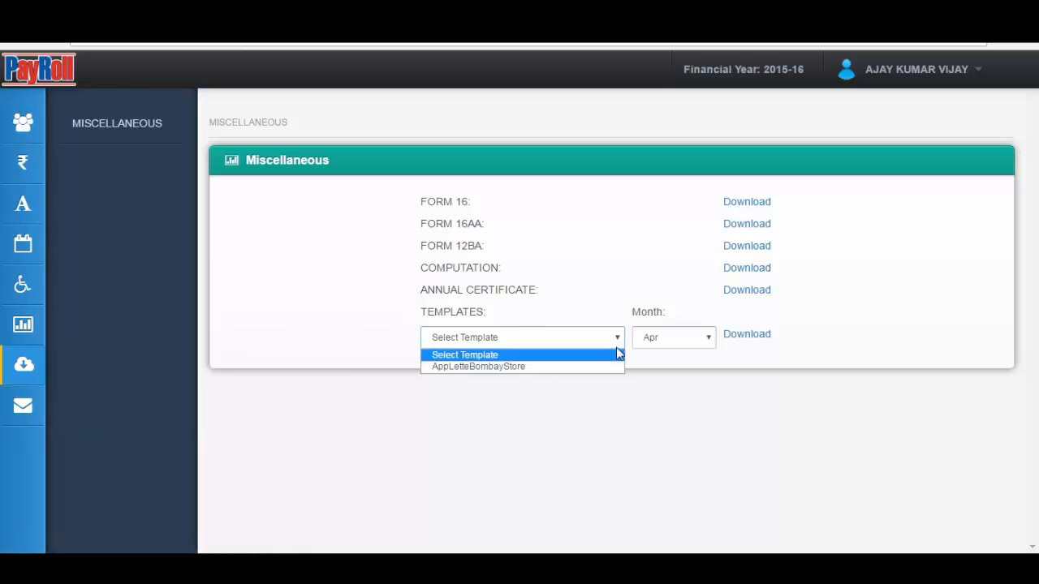
pyautogui.click(892, 342)
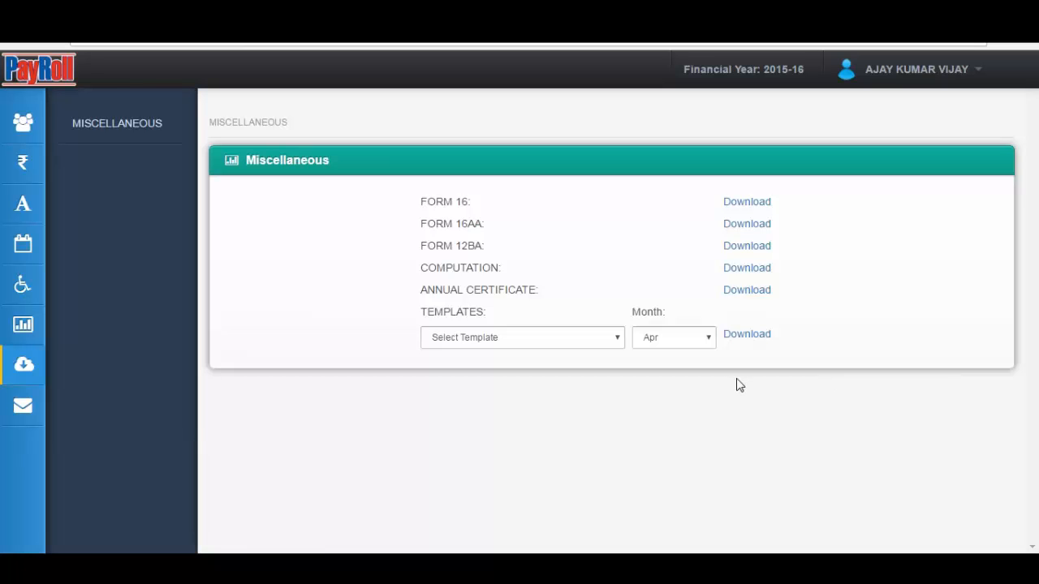
# Open the Contact Us page and look over its subject and message fields and sending option
pyautogui.click(11, 404)
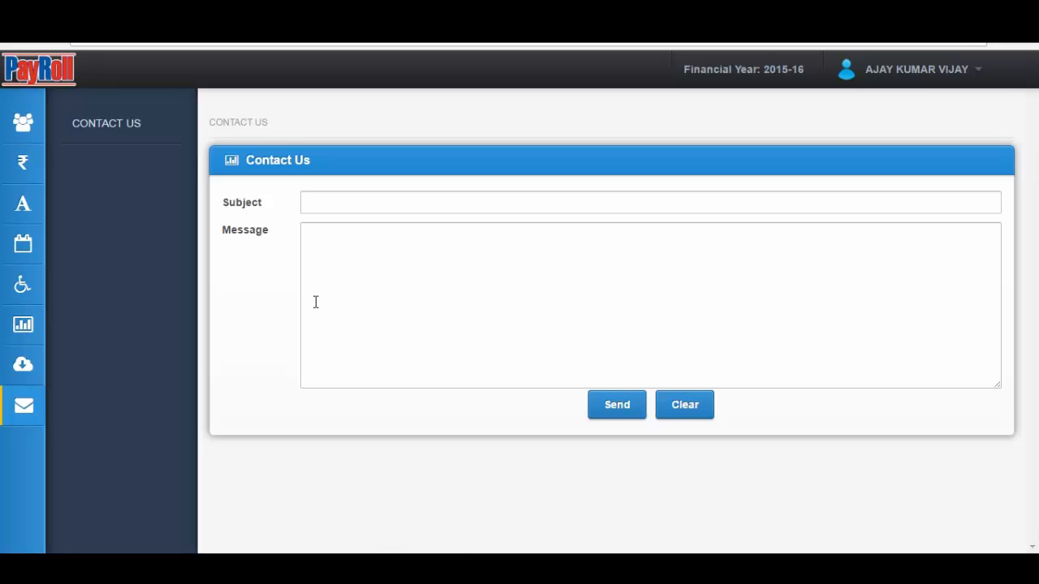
pyautogui.click(413, 299)
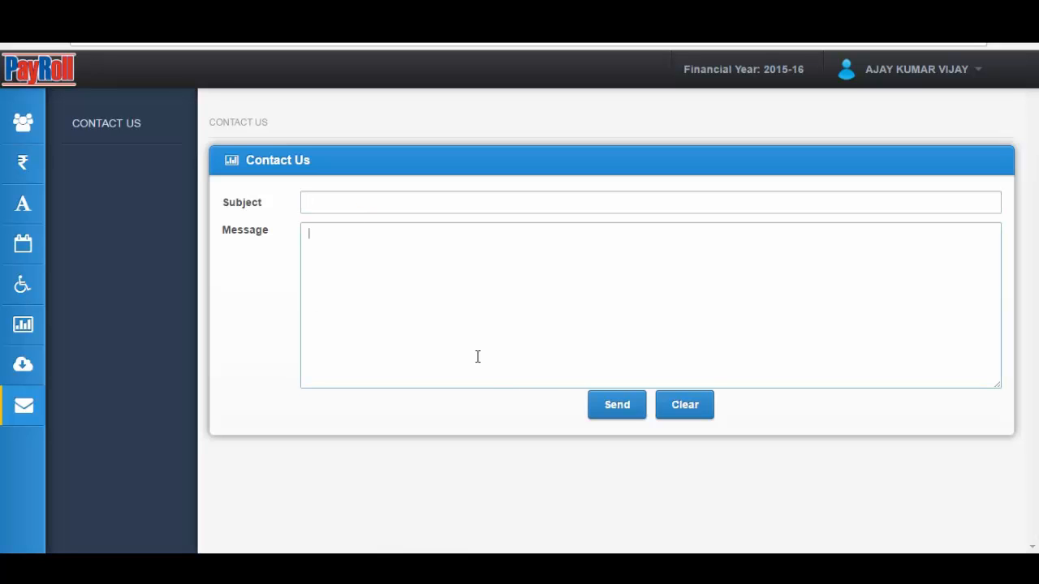
pyautogui.click(611, 414)
pyautogui.click(401, 198)
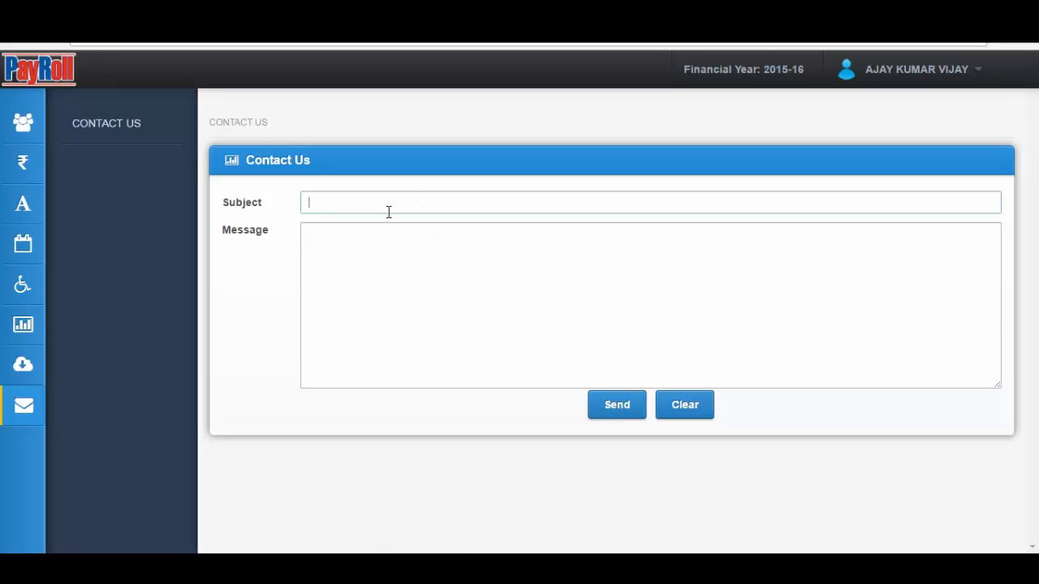
pyautogui.click(355, 236)
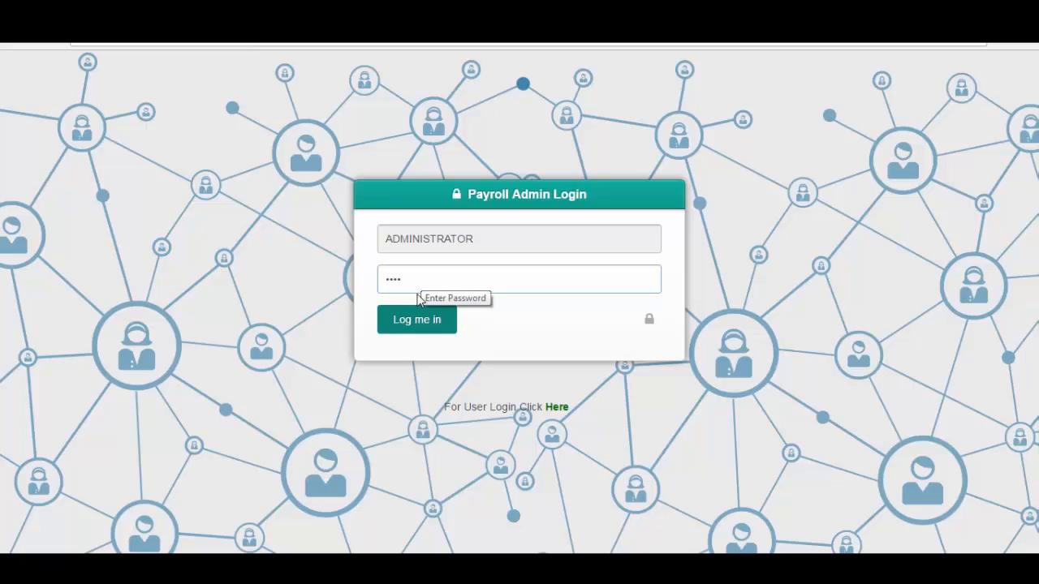
# Try to log in to the payroll admin panel with the administrator password
pyautogui.click(411, 325)
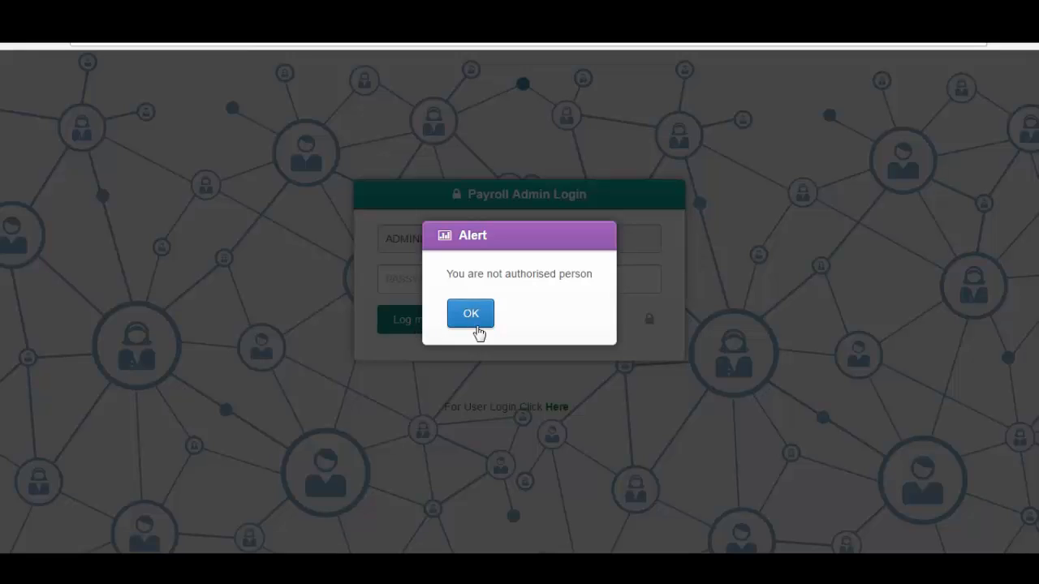
pyautogui.click(471, 324)
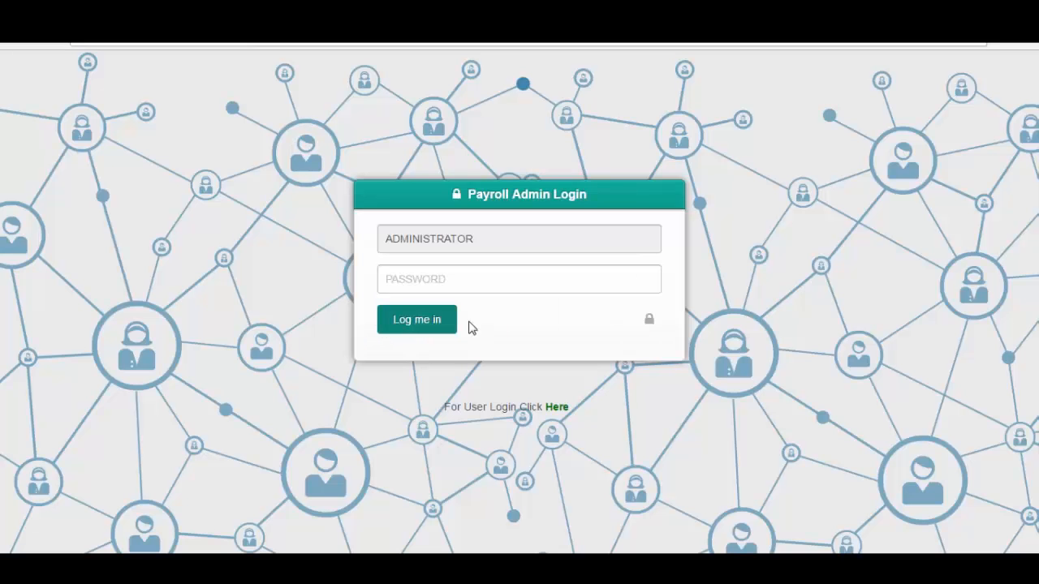
pyautogui.click(456, 286)
pyautogui.write('••••••')
pyautogui.press('Return')
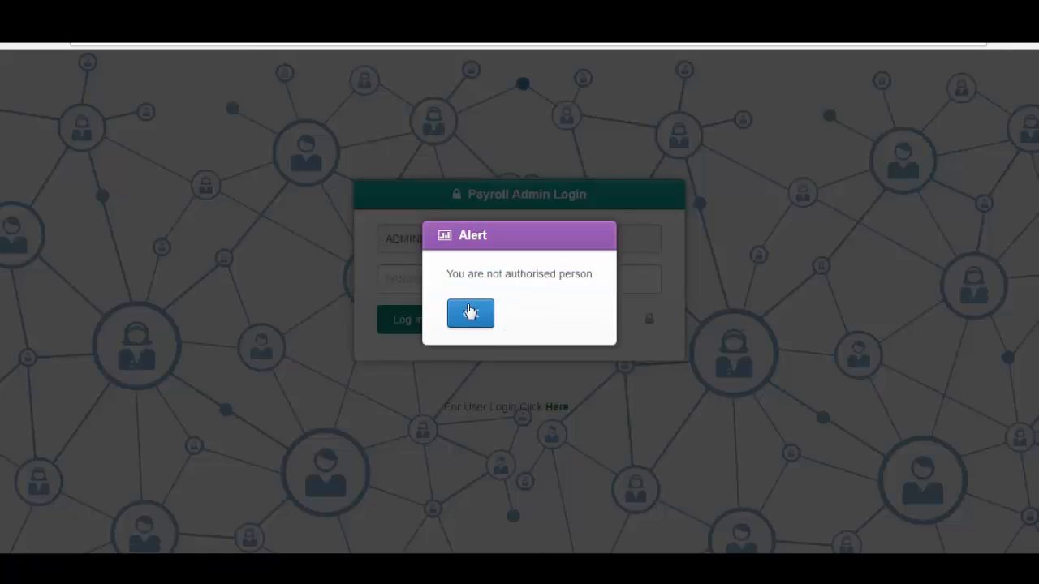
pyautogui.click(470, 313)
# Enter the administrator password and log in to the payroll admin panel
pyautogui.click(465, 284)
pyautogui.write('•••')
pyautogui.click(416, 320)
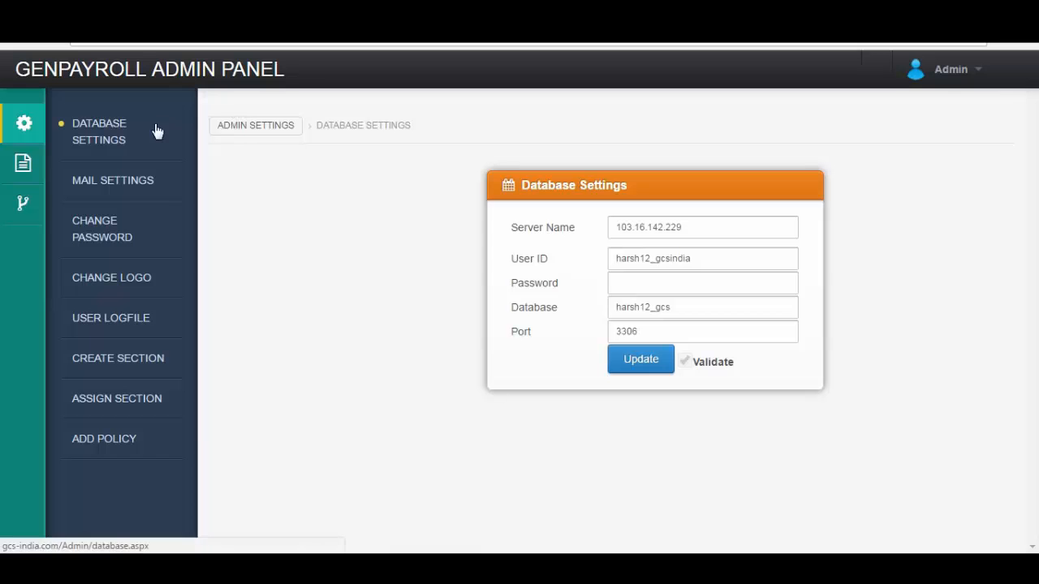
# Open the mail settings and examine the new record form with its SMTP, mail id, SSL and display name fields
pyautogui.click(141, 182)
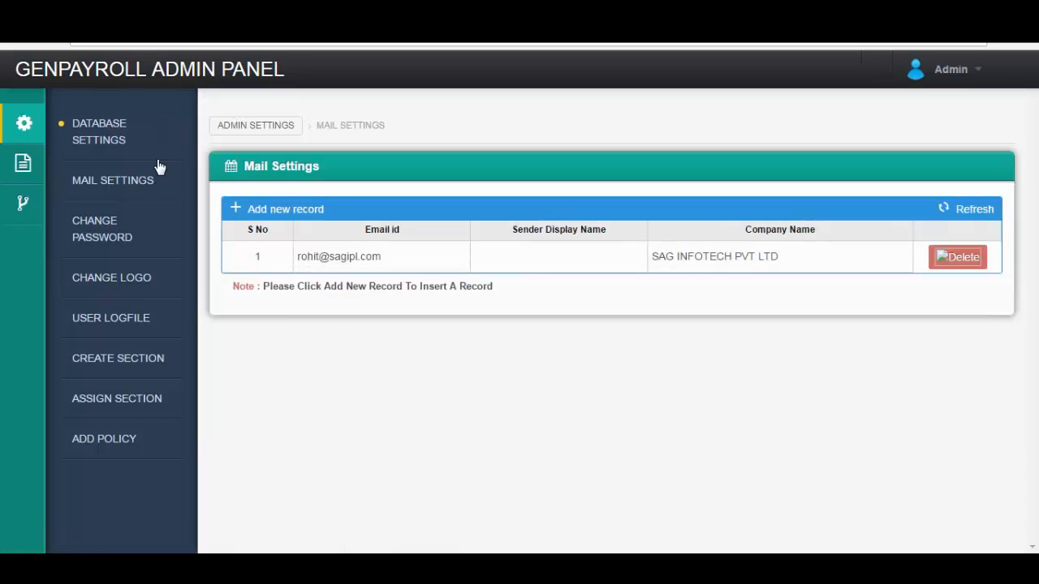
pyautogui.click(318, 211)
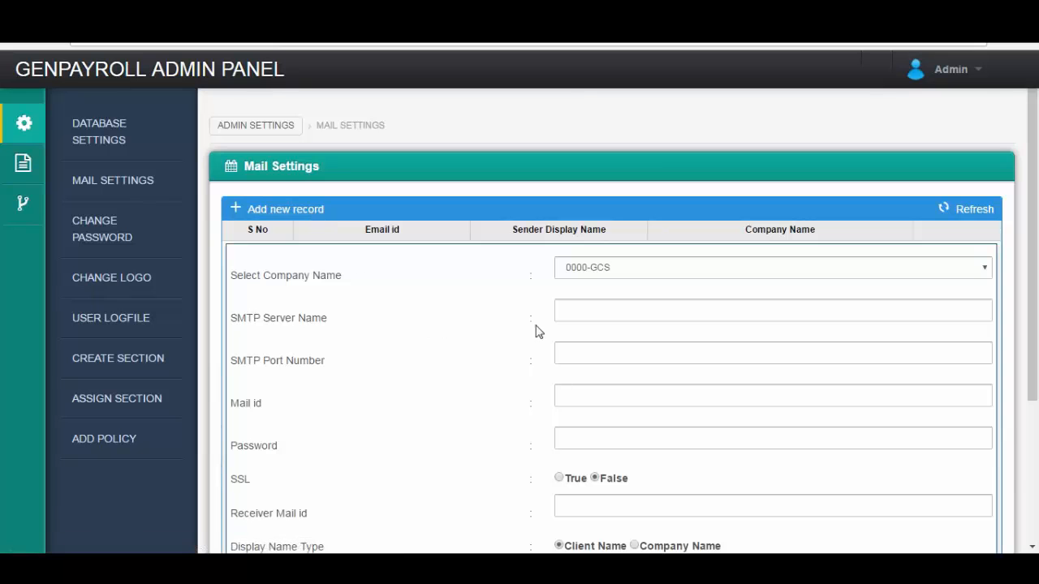
pyautogui.scroll(-2, 622, 321)
pyautogui.scroll(-1, 622, 324)
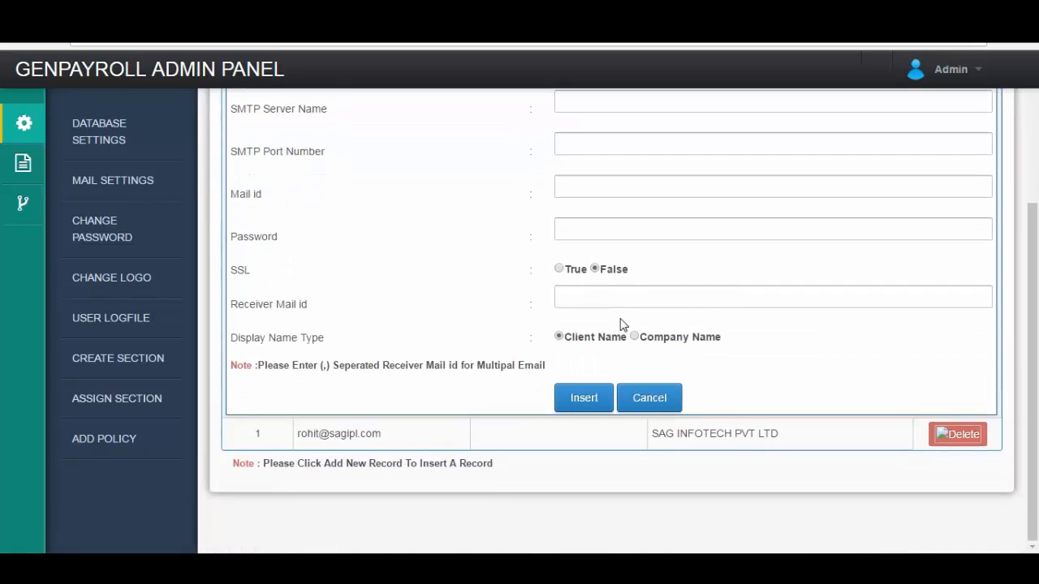
pyautogui.scroll(3, 622, 320)
pyautogui.scroll(-2, 622, 317)
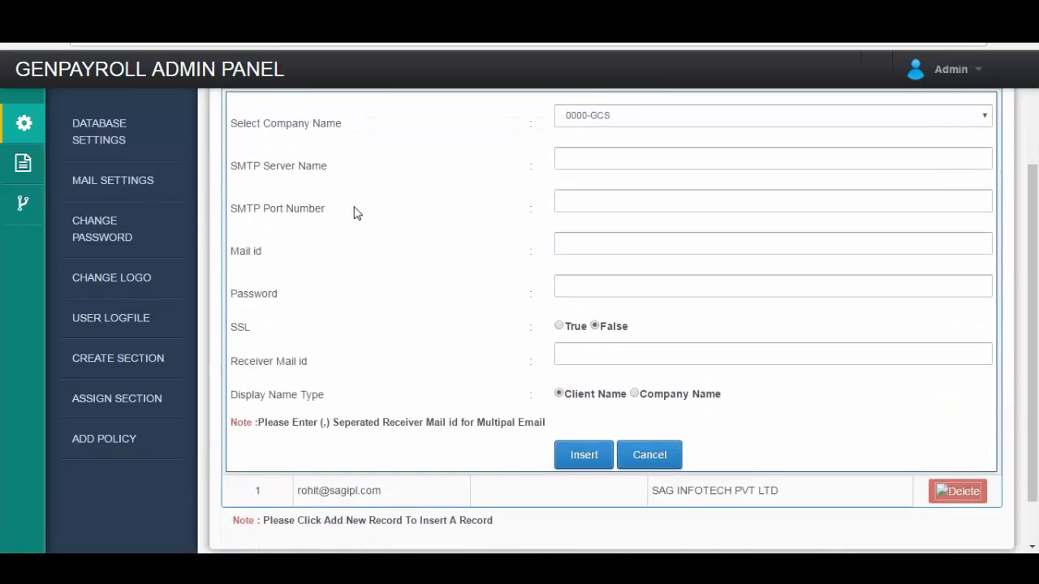
# View the admin password change page and the company logo page, opening the logo file chooser and closing it without a selection
pyautogui.click(93, 236)
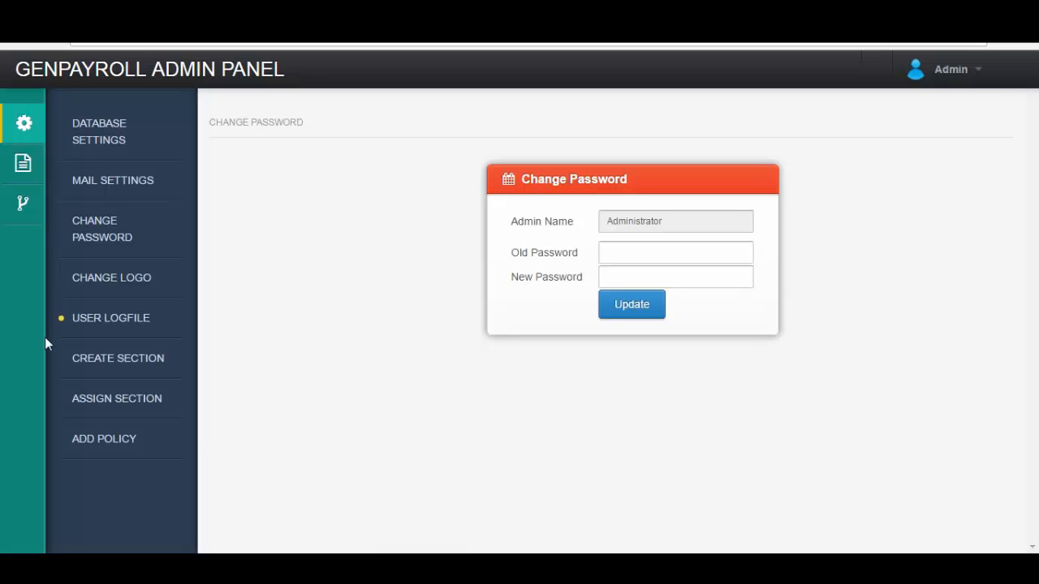
pyautogui.click(145, 281)
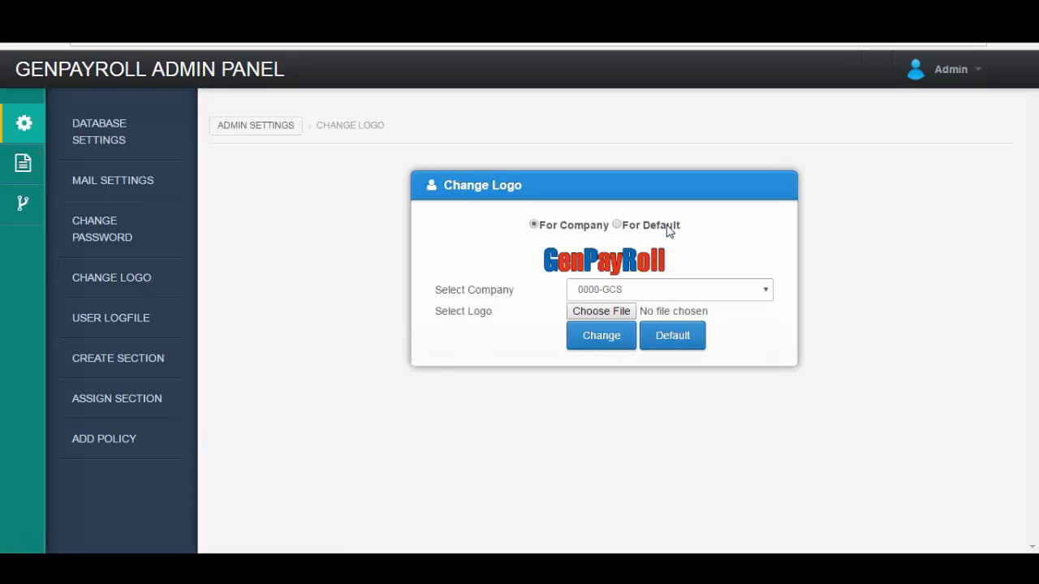
pyautogui.click(619, 314)
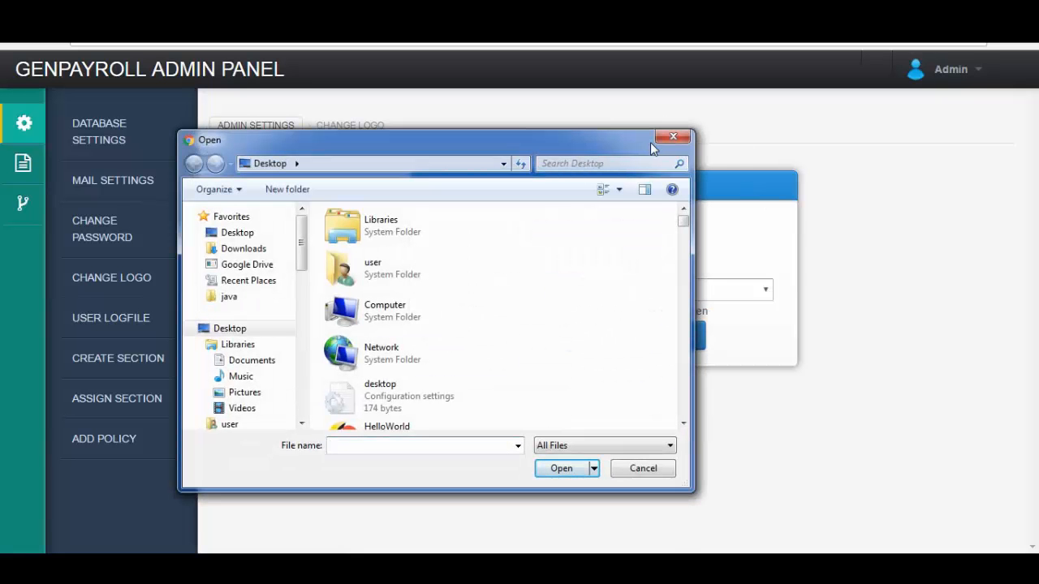
pyautogui.click(668, 143)
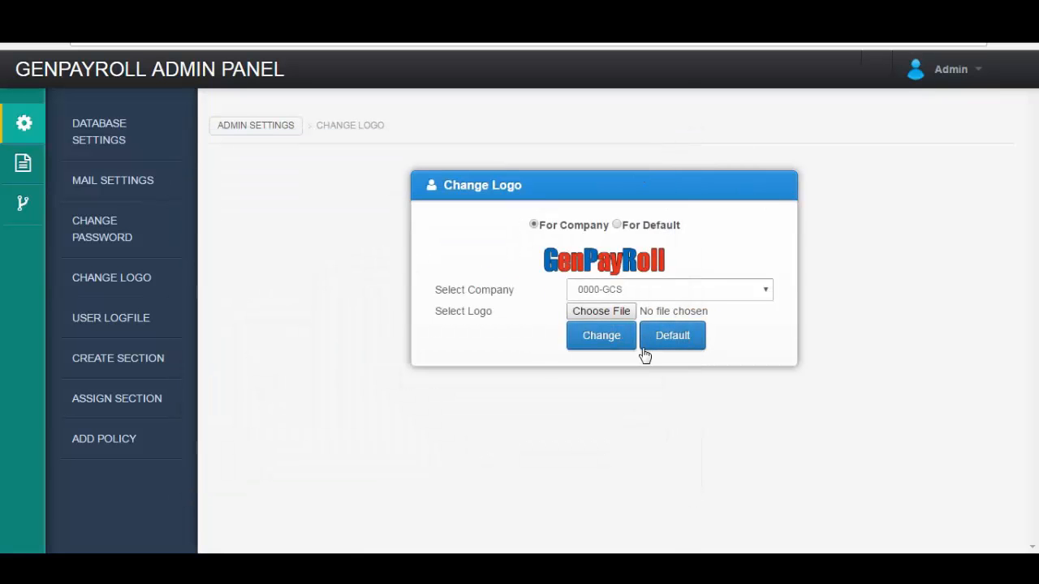
# Open the user logfile for company 0000-GCS and examine the login records, paging controls and Excel export option
pyautogui.click(114, 322)
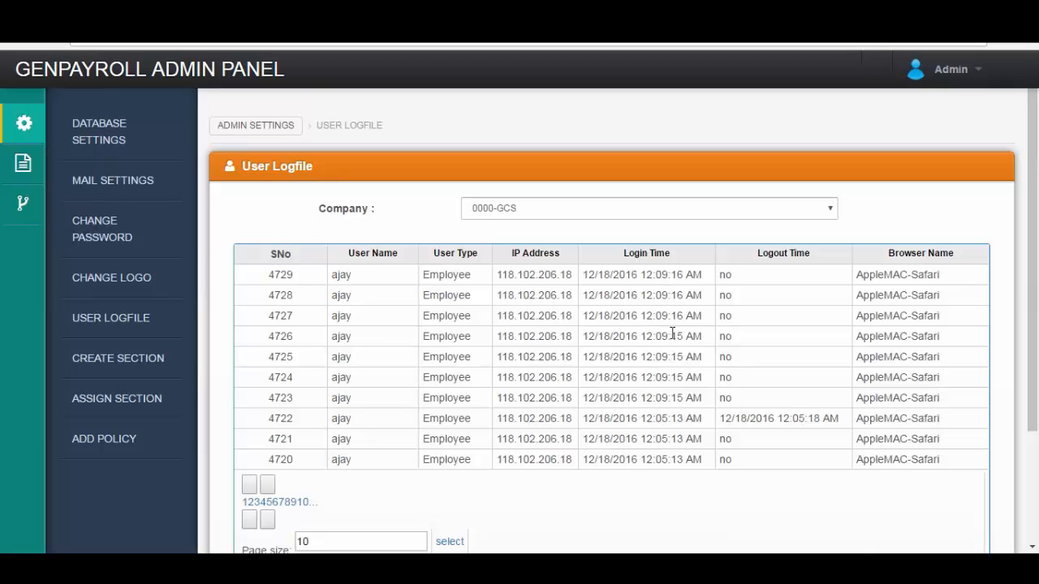
pyautogui.scroll(-3, 742, 344)
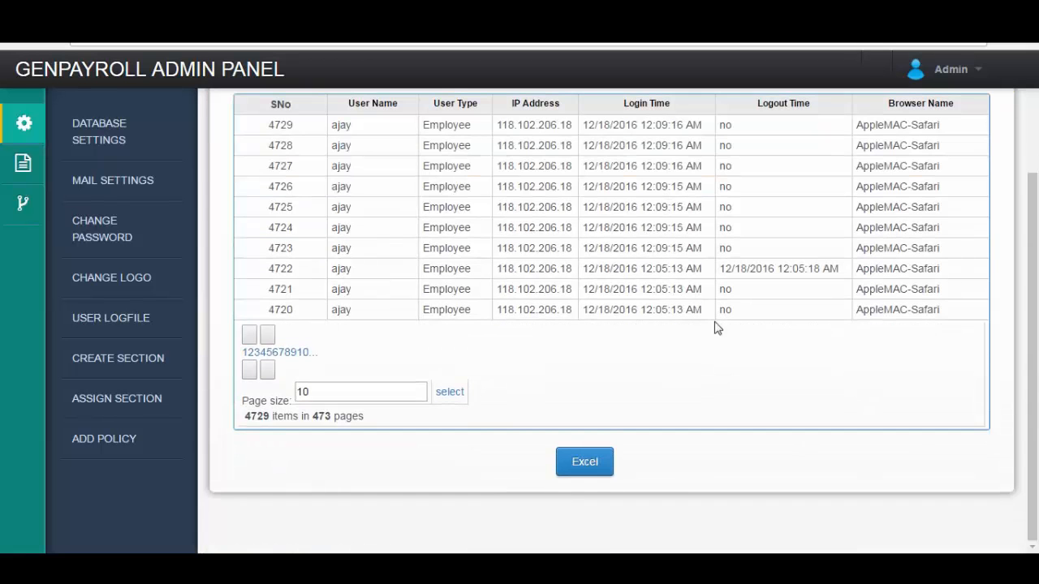
pyautogui.scroll(3, 701, 330)
pyautogui.scroll(-2, 691, 334)
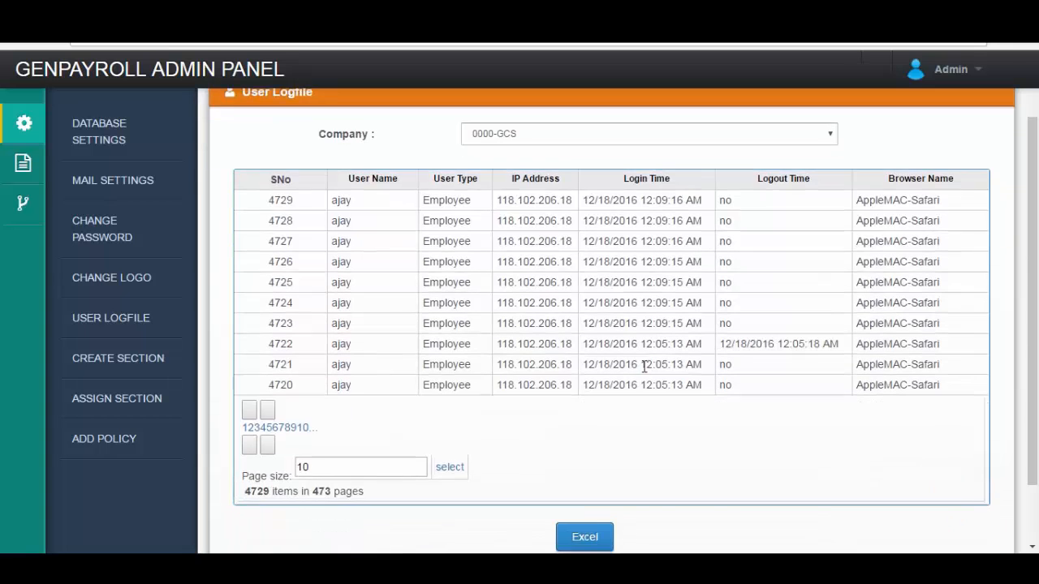
pyautogui.scroll(-1, 569, 435)
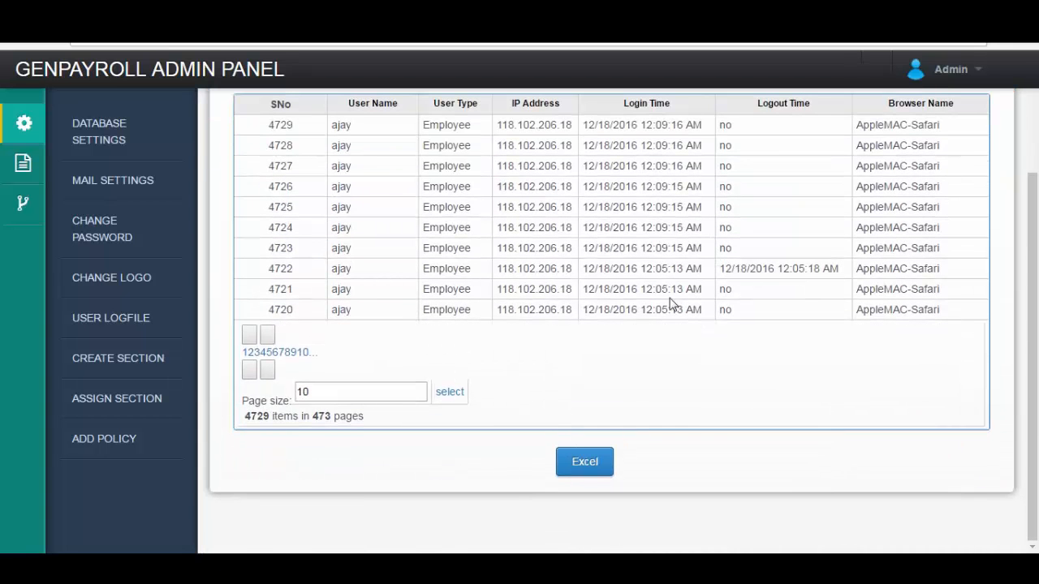
# Open the section creation page and examine the new record form with section, head and email fields, cancelling it without an entry
pyautogui.scroll(3, 671, 289)
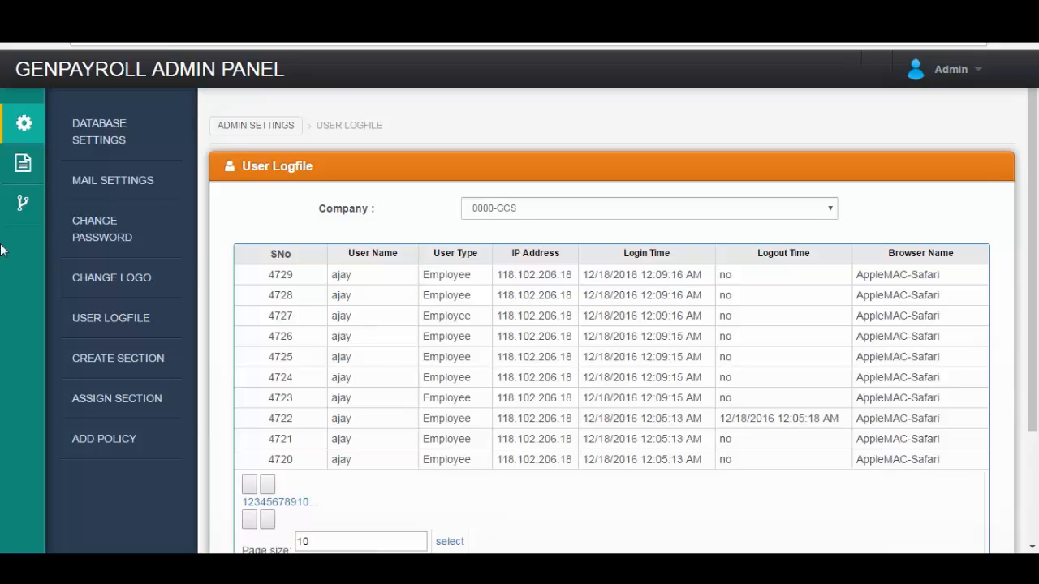
pyautogui.click(107, 358)
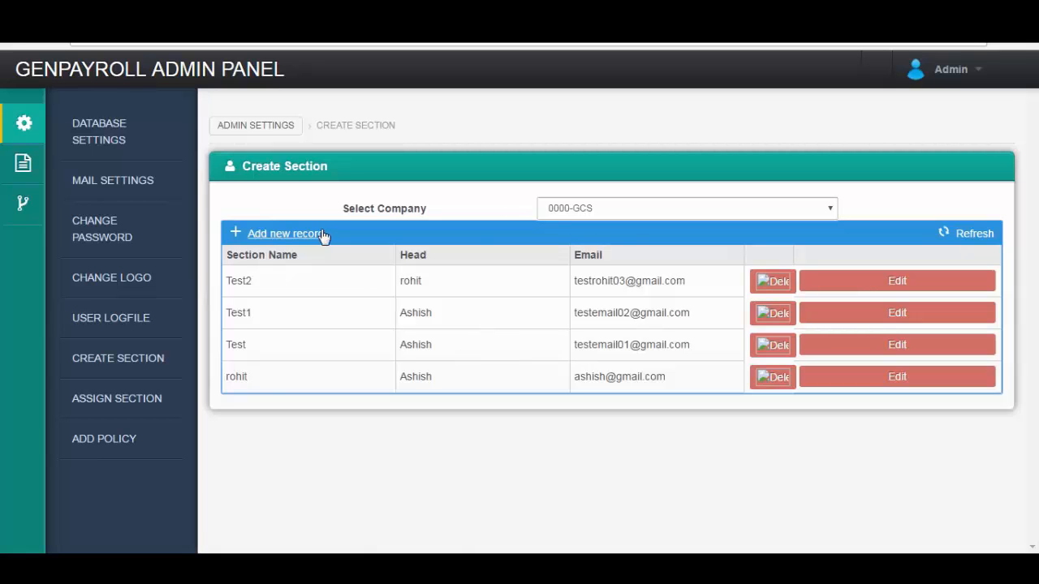
pyautogui.click(290, 234)
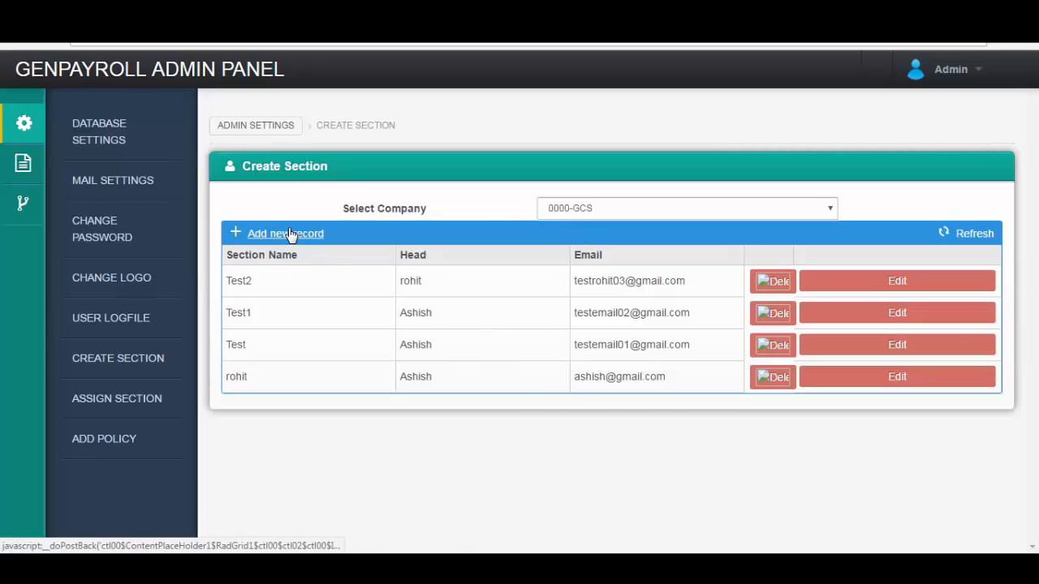
pyautogui.scroll(-1, 355, 317)
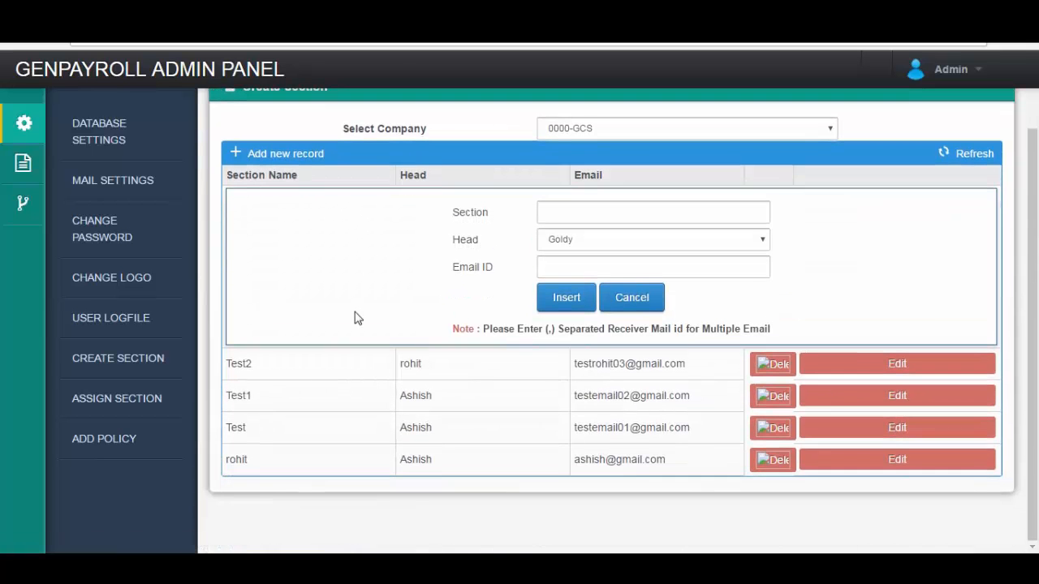
pyautogui.click(575, 217)
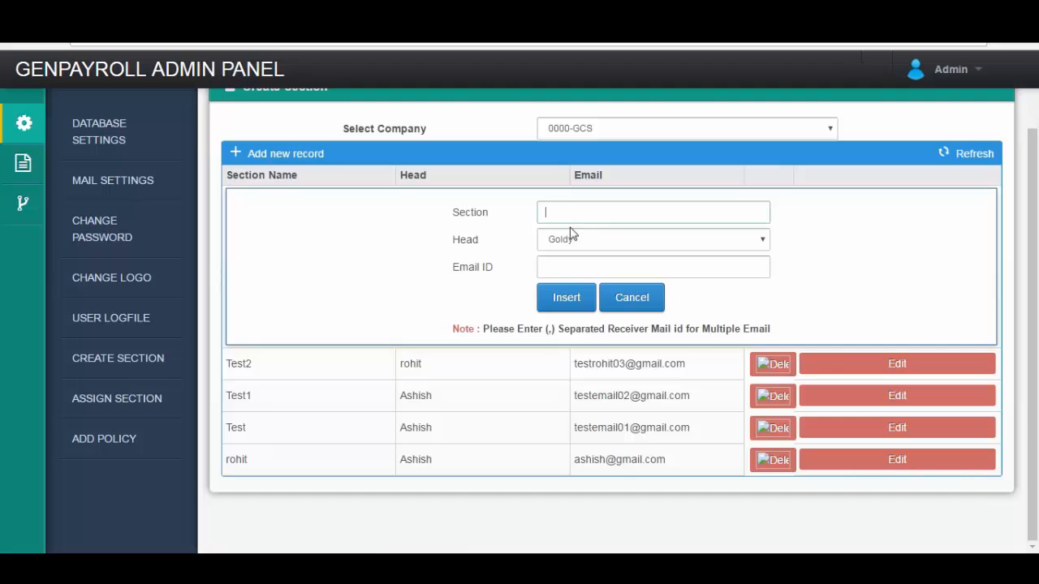
pyautogui.click(629, 300)
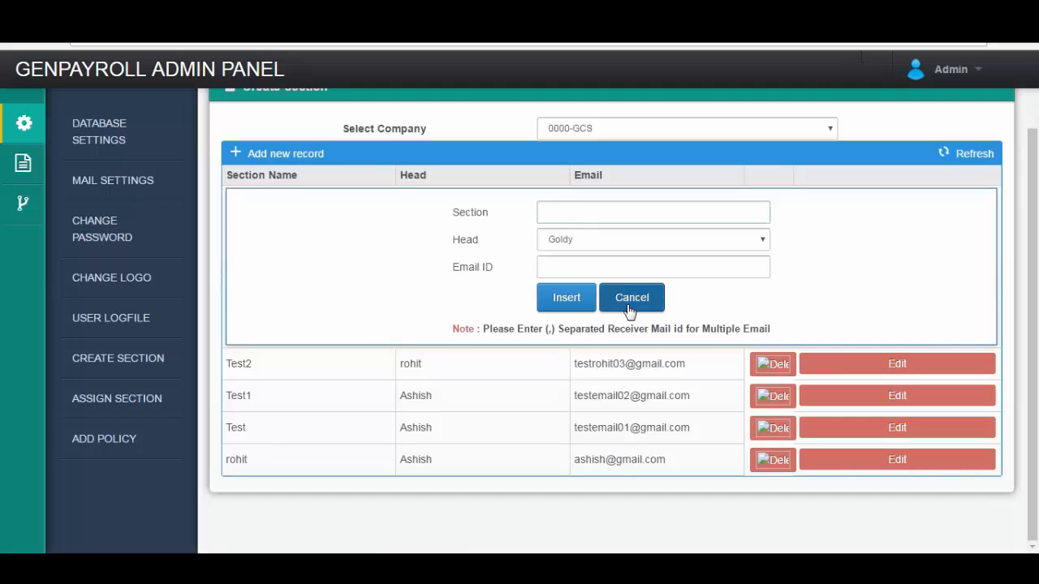
# View the section choices on the Assign Section page and examine the Add Policy form with its file name field
pyautogui.click(134, 403)
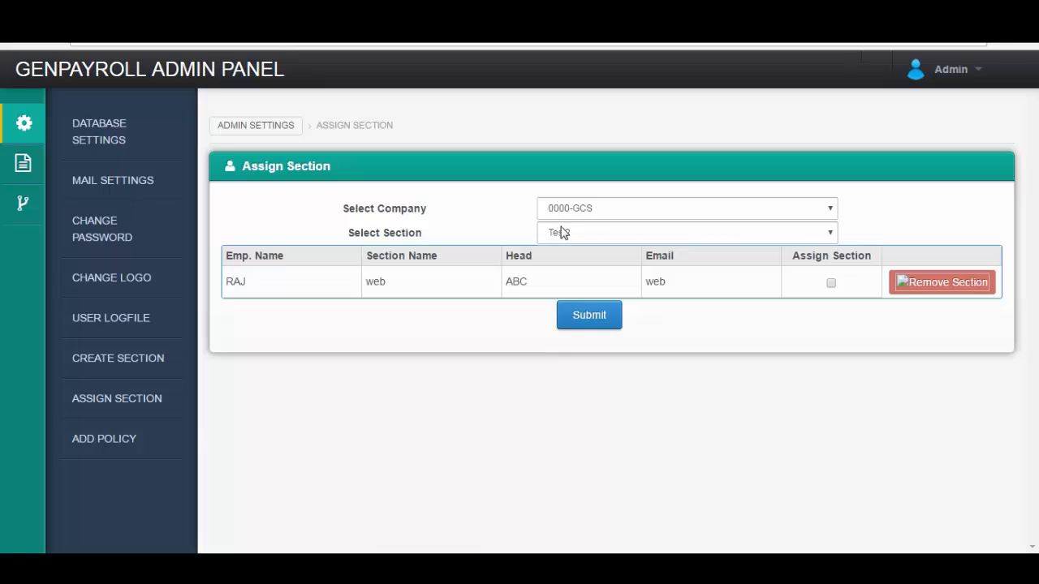
pyautogui.click(586, 232)
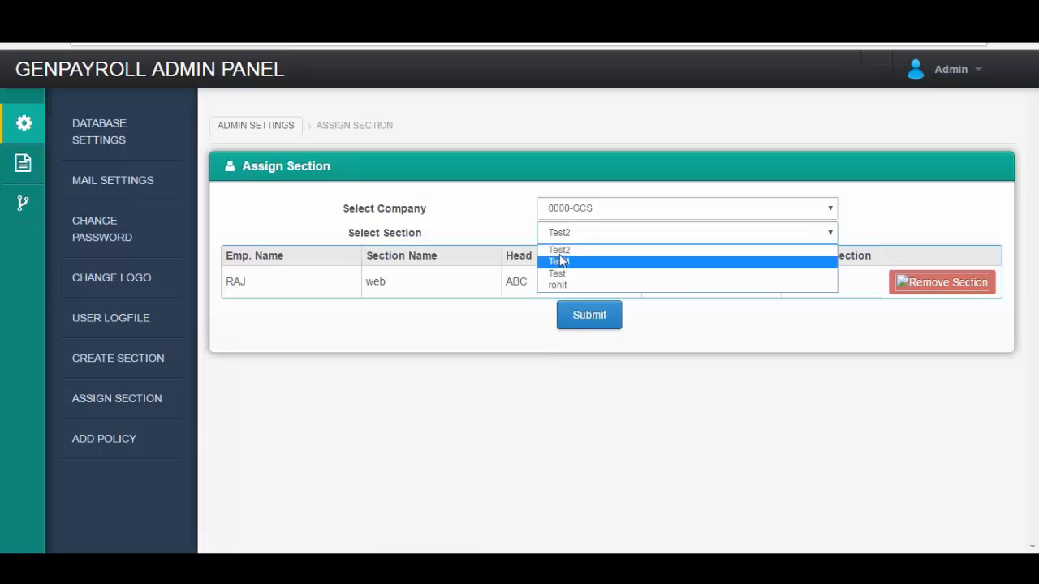
pyautogui.click(123, 440)
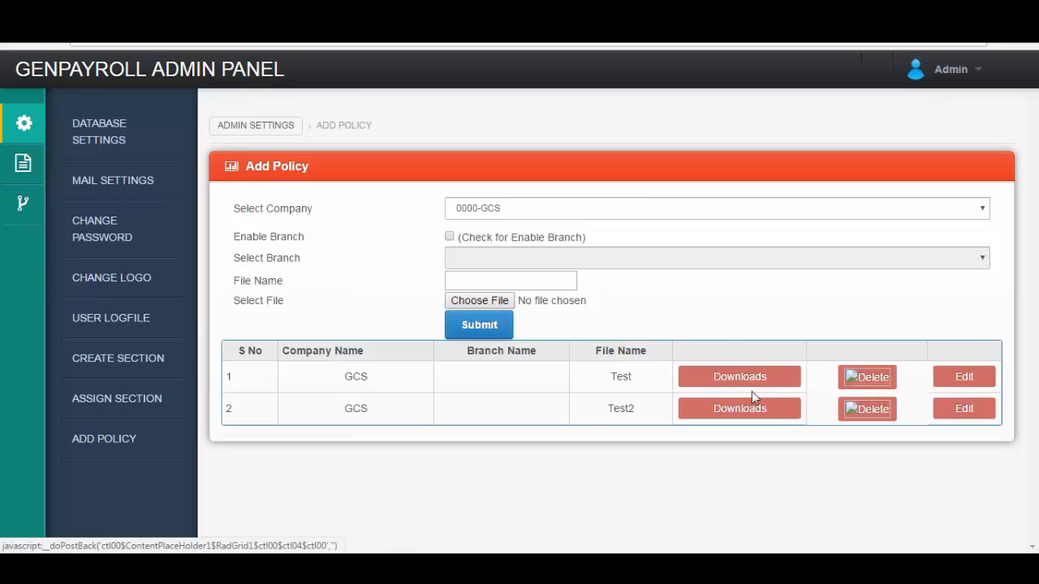
pyautogui.click(509, 283)
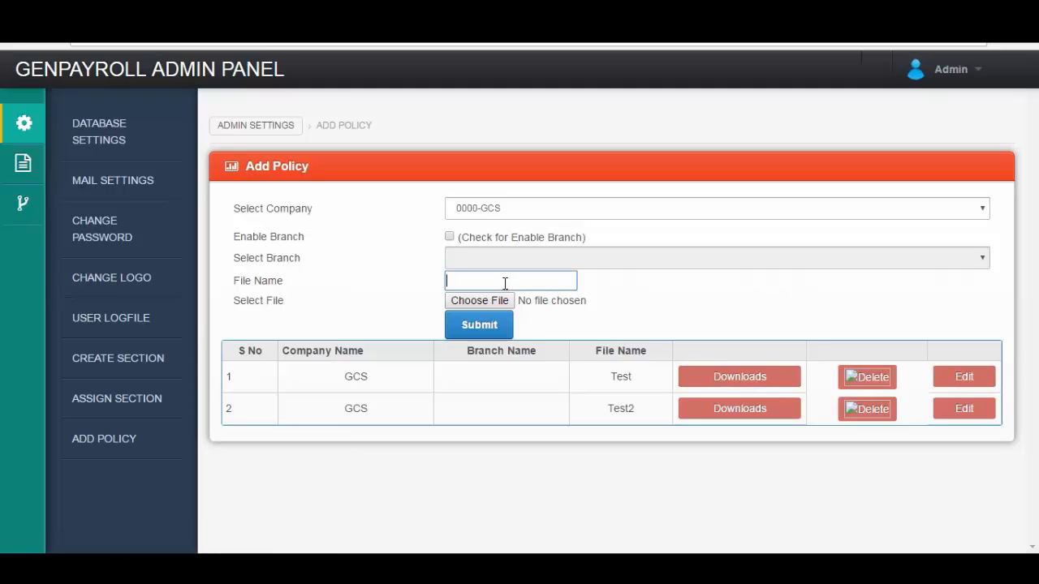
# Load all employee details for company 0000-GCS and financial year 2010-11, and examine the employee list and new employee area
pyautogui.click(23, 172)
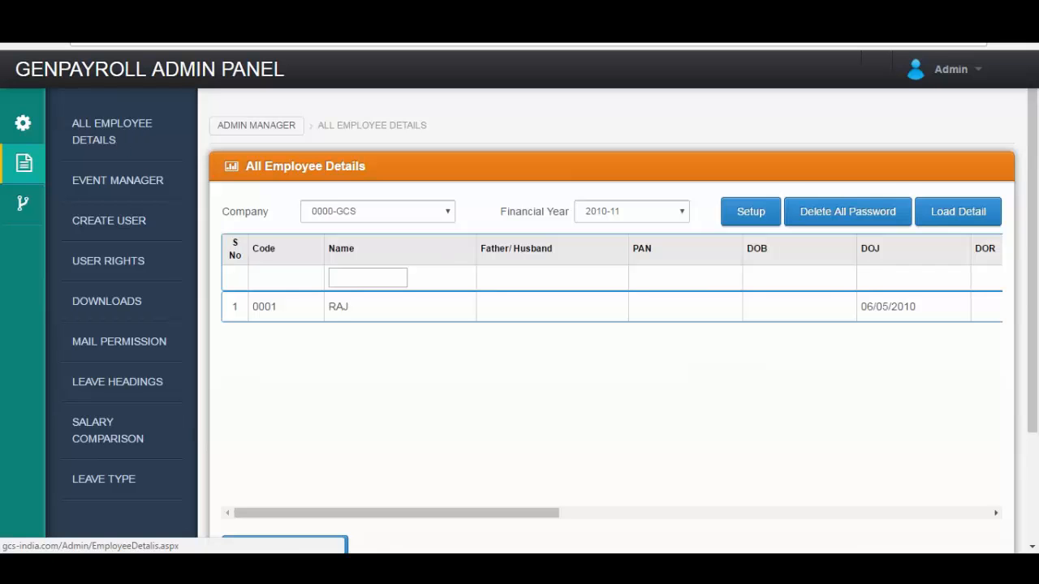
pyautogui.click(942, 214)
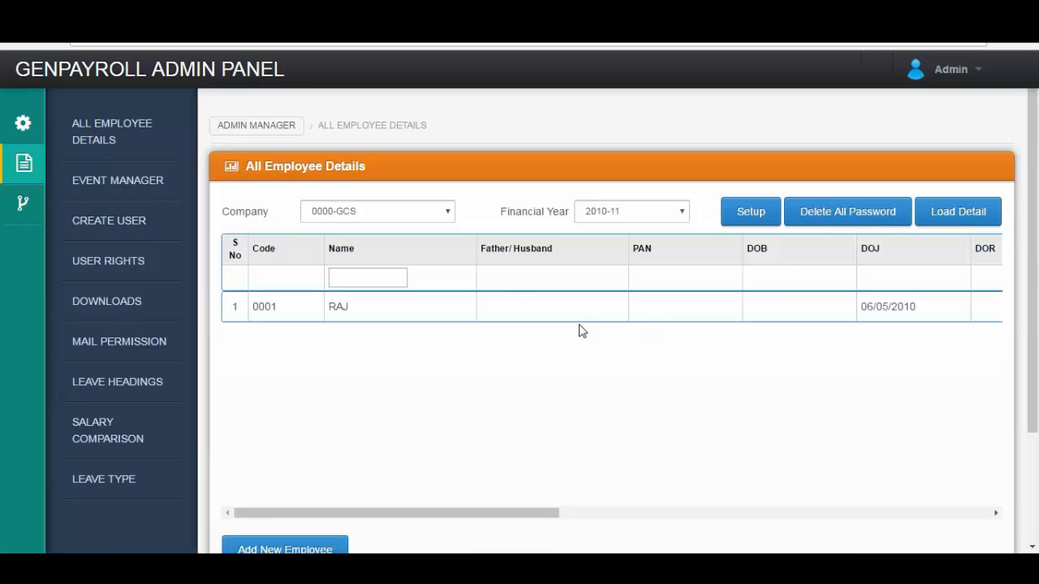
pyautogui.scroll(-1, 580, 322)
pyautogui.scroll(-1, 580, 323)
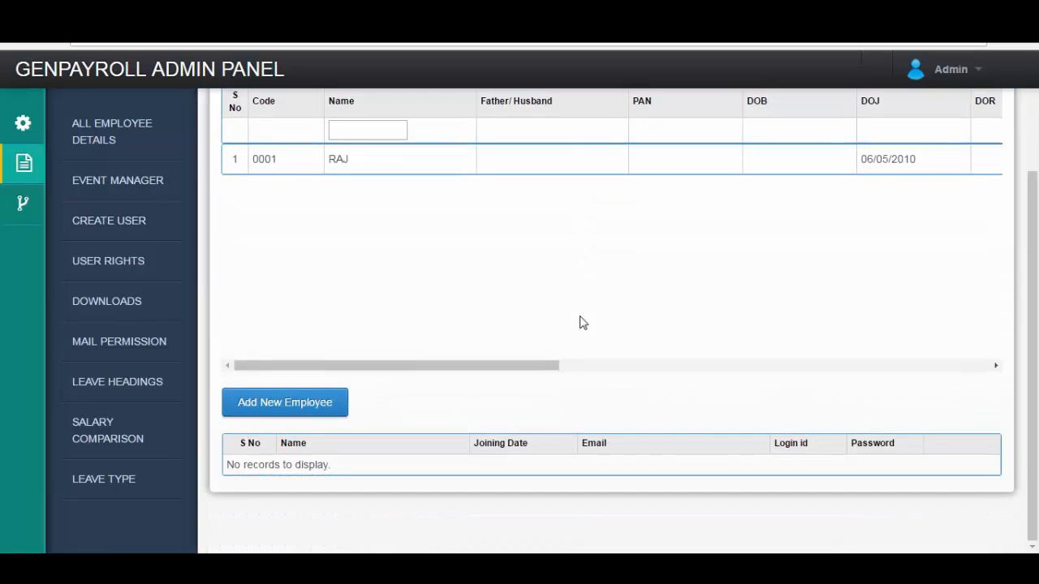
pyautogui.scroll(2, 579, 322)
pyautogui.scroll(-2, 622, 314)
pyautogui.scroll(2, 622, 314)
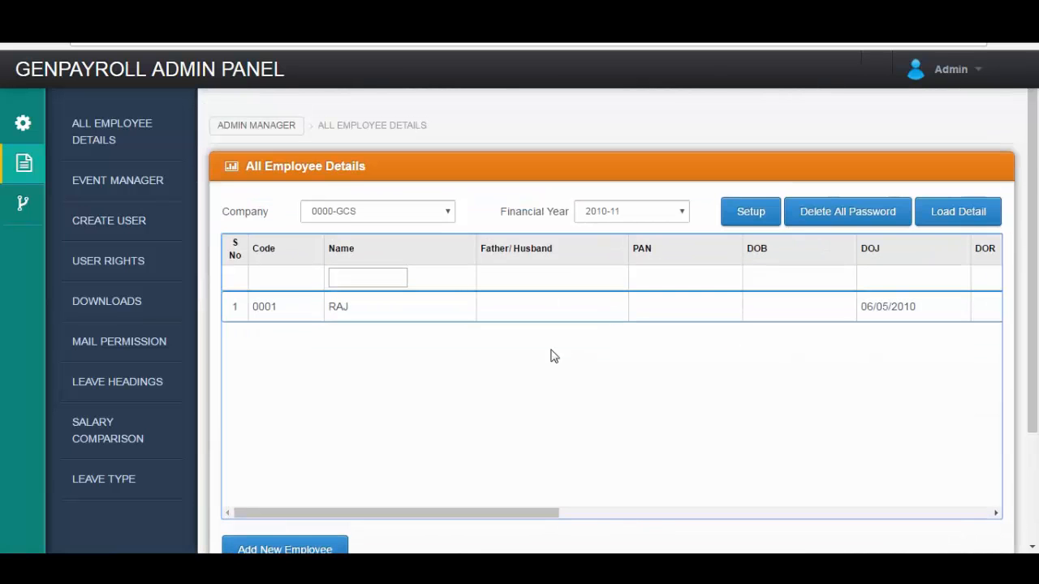
pyautogui.scroll(-3, 703, 350)
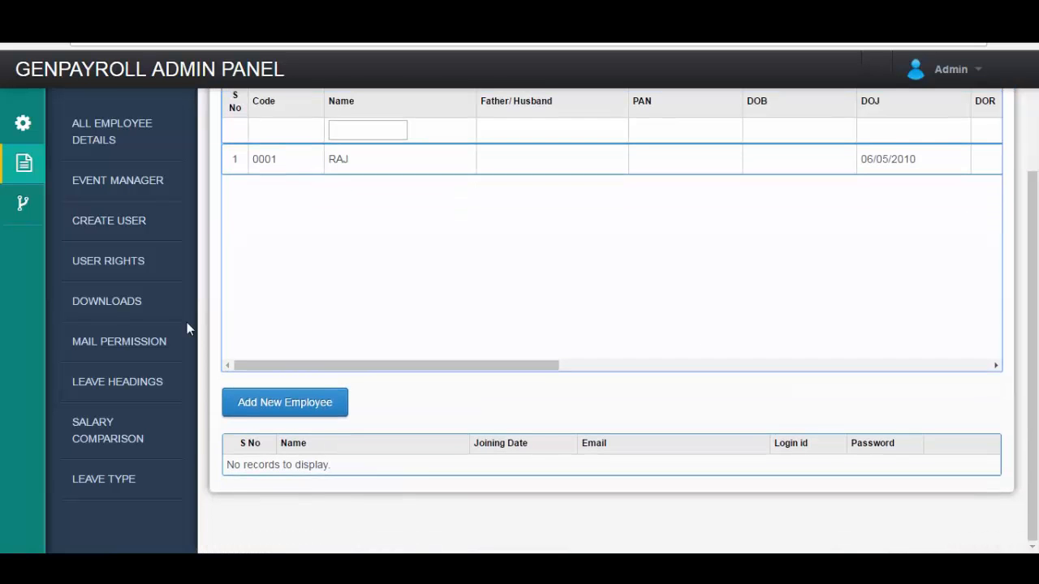
# Open the event manager and examine the event date calendar, event name choices and event detail field
pyautogui.click(98, 185)
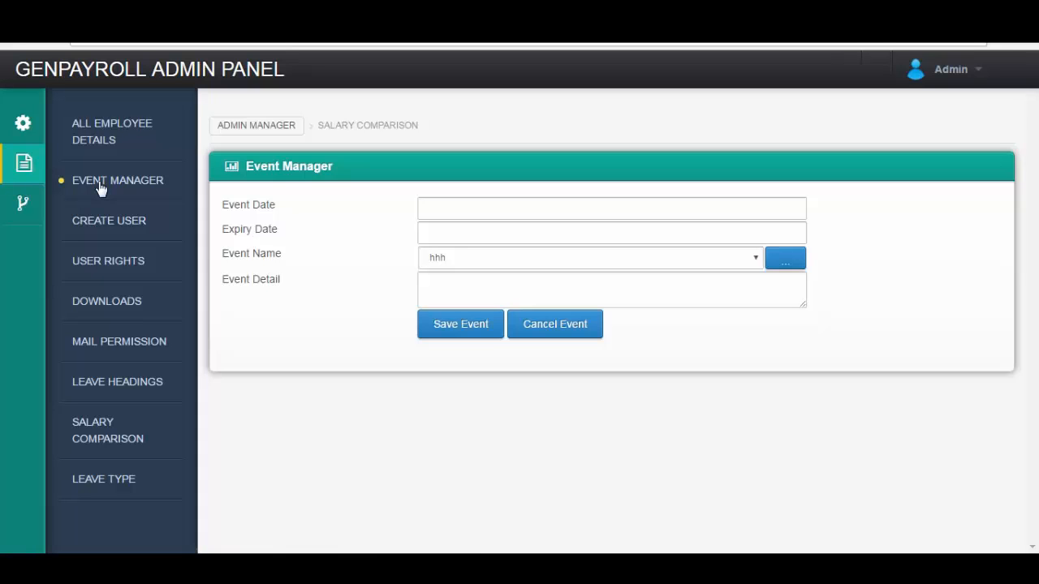
pyautogui.click(470, 213)
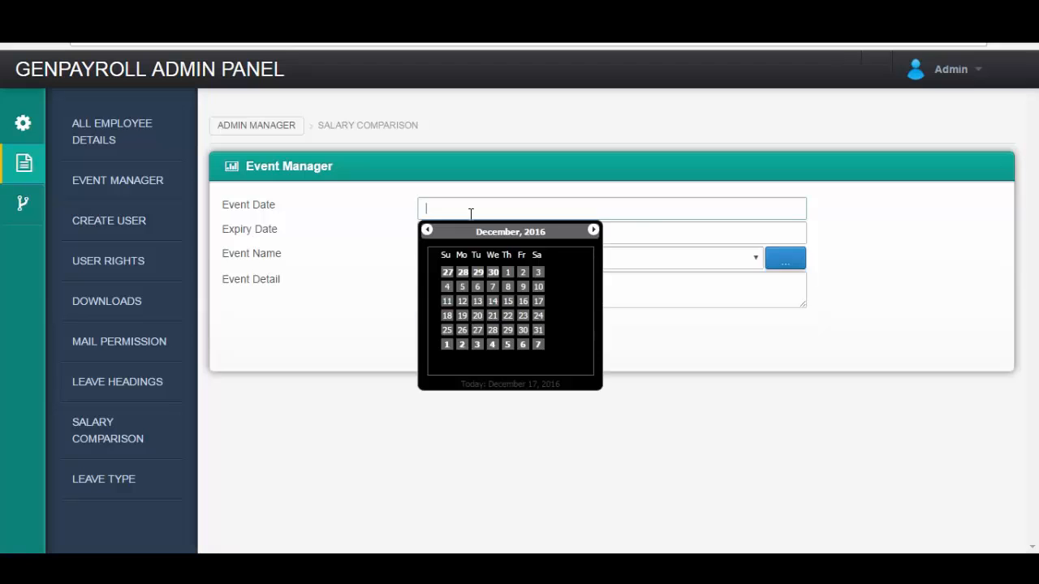
pyautogui.click(629, 250)
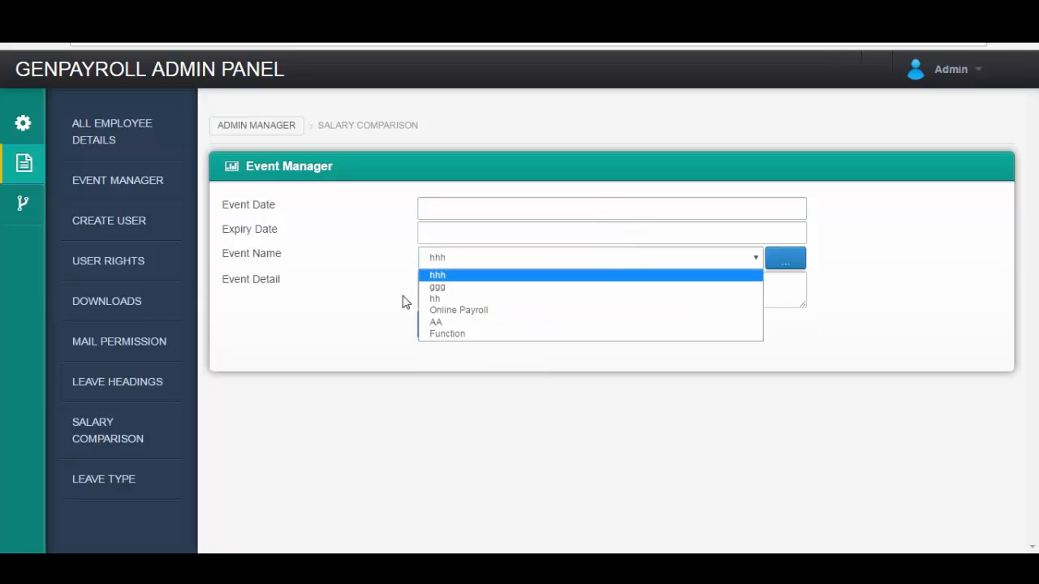
pyautogui.click(406, 303)
pyautogui.click(465, 291)
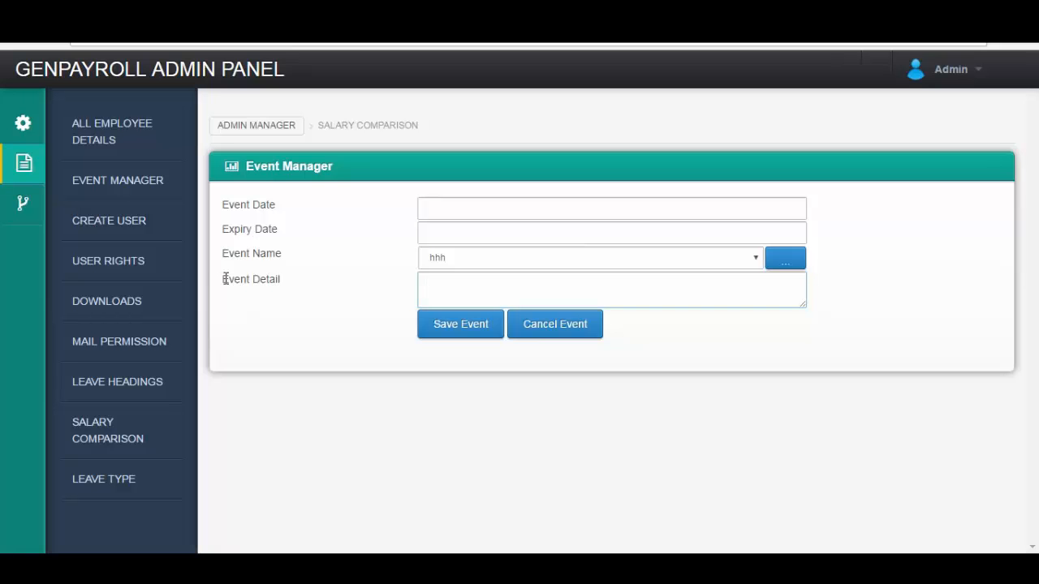
# Review the HR user list and examine the new user form with company, branch, login ID and password fields, cancelling it without an entry
pyautogui.click(116, 220)
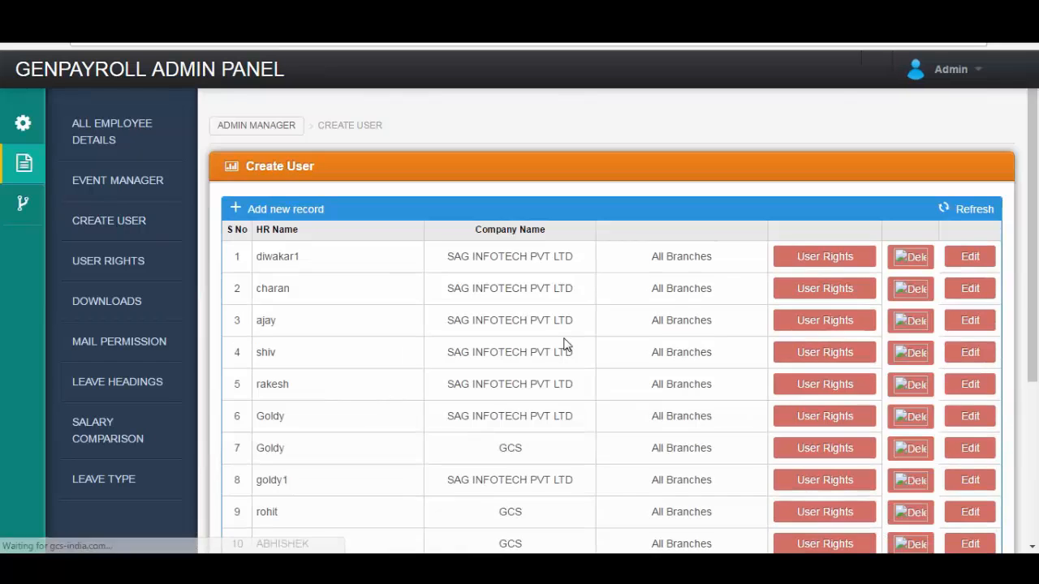
pyautogui.scroll(-1, 374, 257)
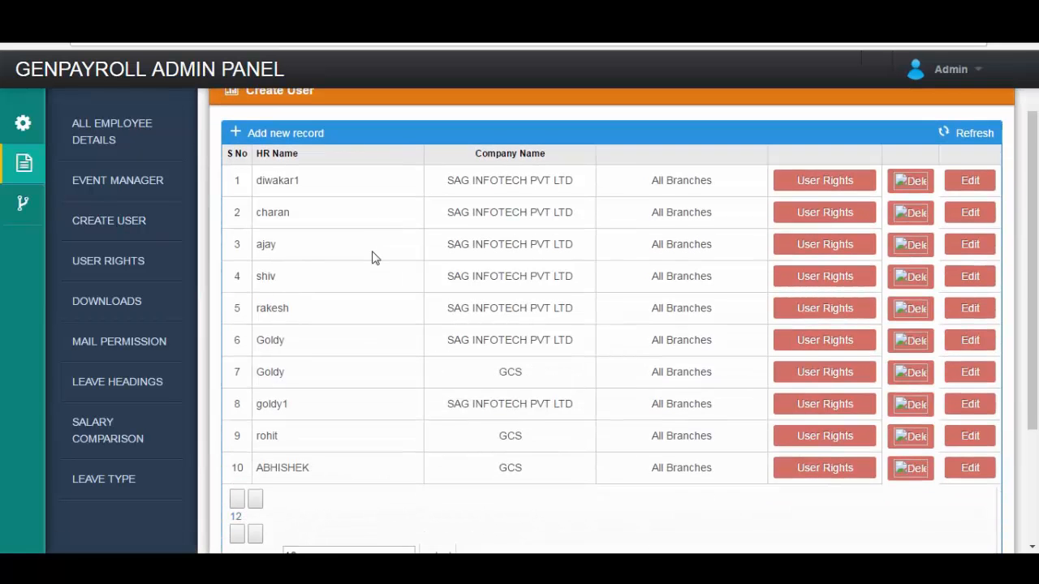
pyautogui.scroll(1, 373, 257)
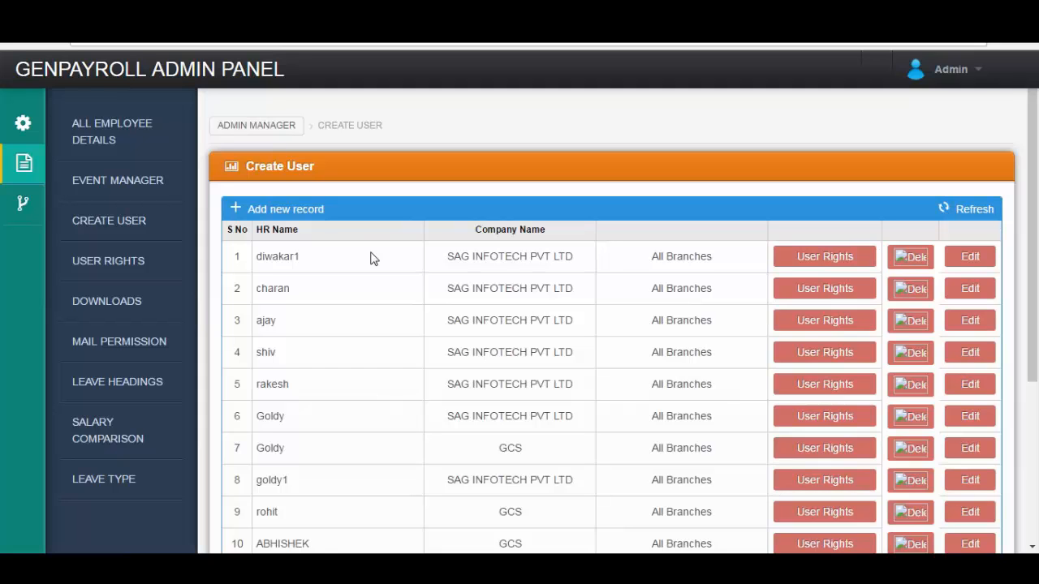
pyautogui.click(319, 210)
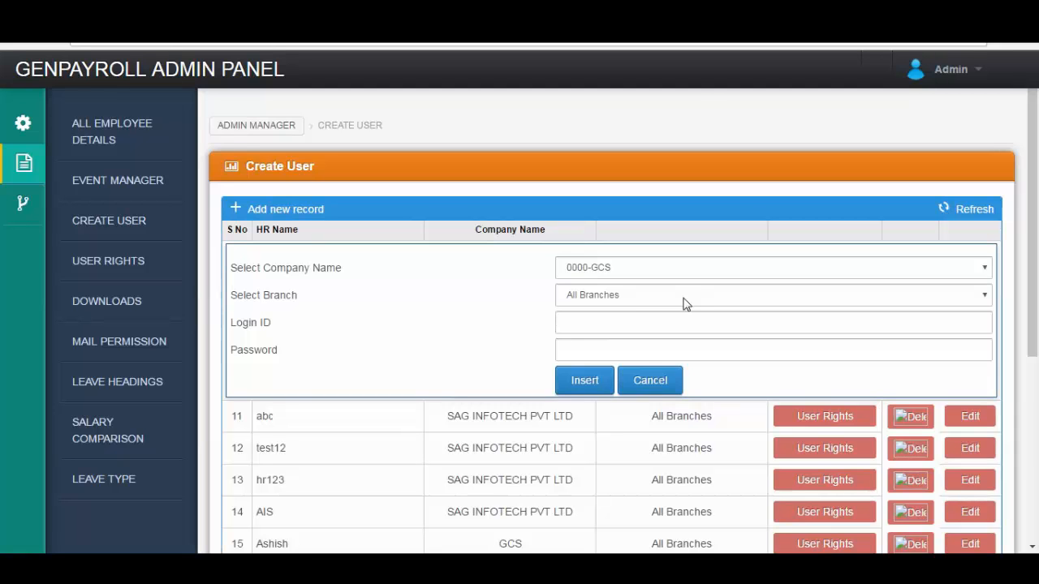
pyautogui.click(657, 344)
pyautogui.click(647, 391)
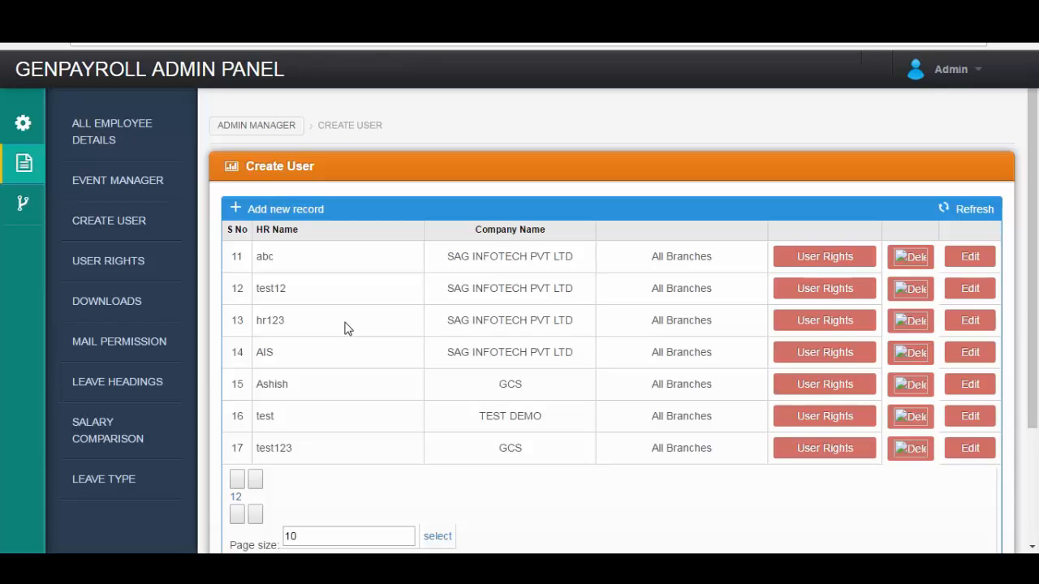
# Try disabling the Employee, Salary and Attendance rights for company 0000-GCS, re-enabling Attendance and Salary without submitting
pyautogui.click(126, 265)
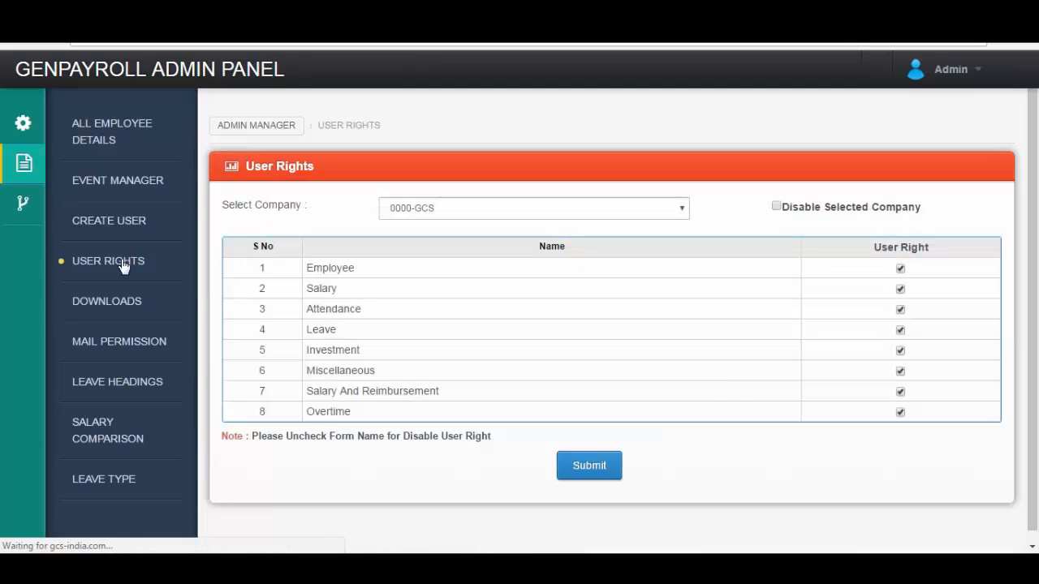
pyautogui.click(900, 269)
pyautogui.click(901, 290)
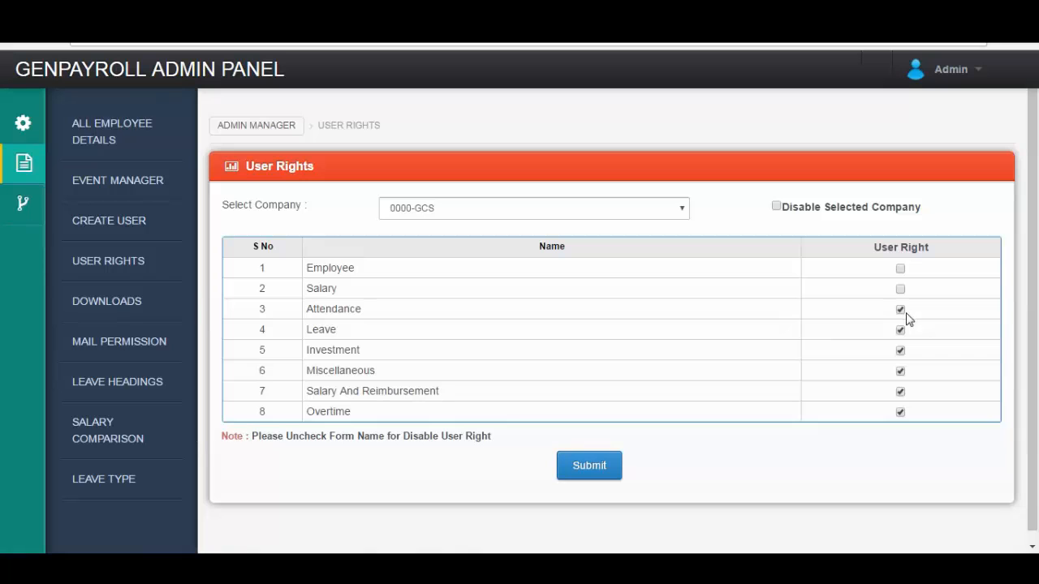
pyautogui.click(901, 311)
pyautogui.click(903, 311)
pyautogui.click(901, 289)
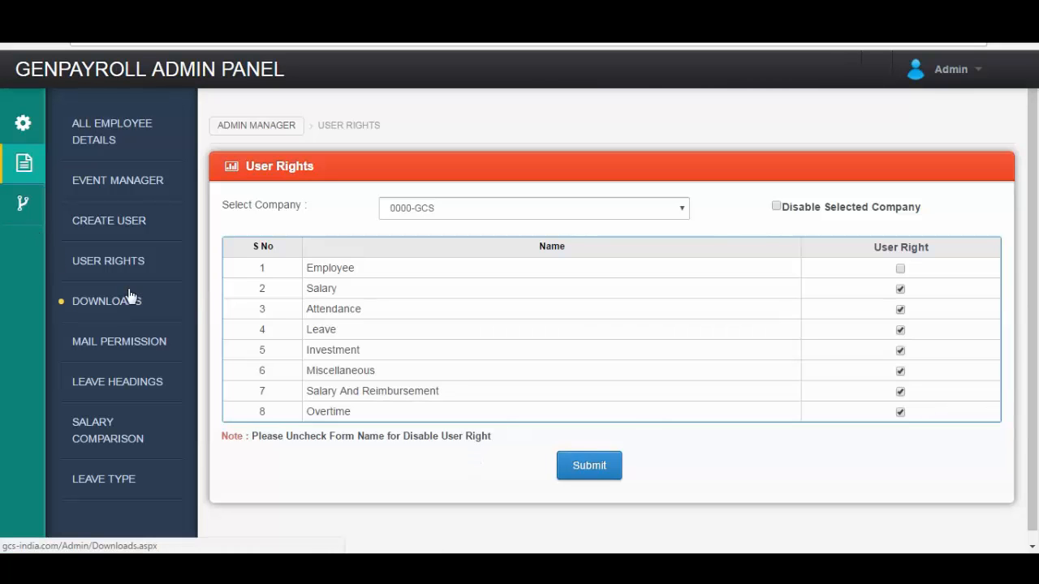
# Examine the mail sending permissions and the payslip leave headings for company 0000-GCS
pyautogui.click(129, 341)
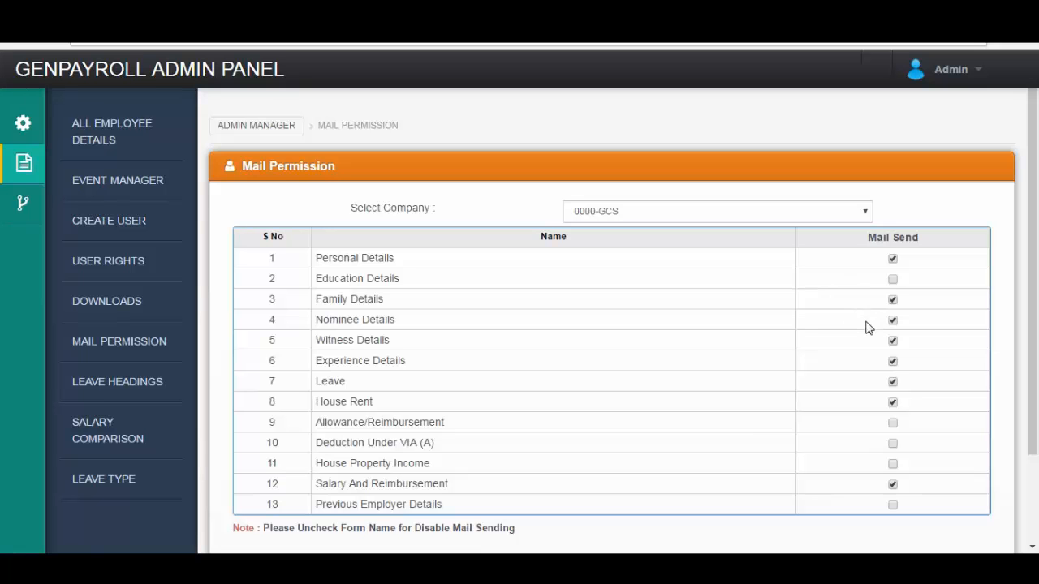
pyautogui.scroll(-2, 827, 380)
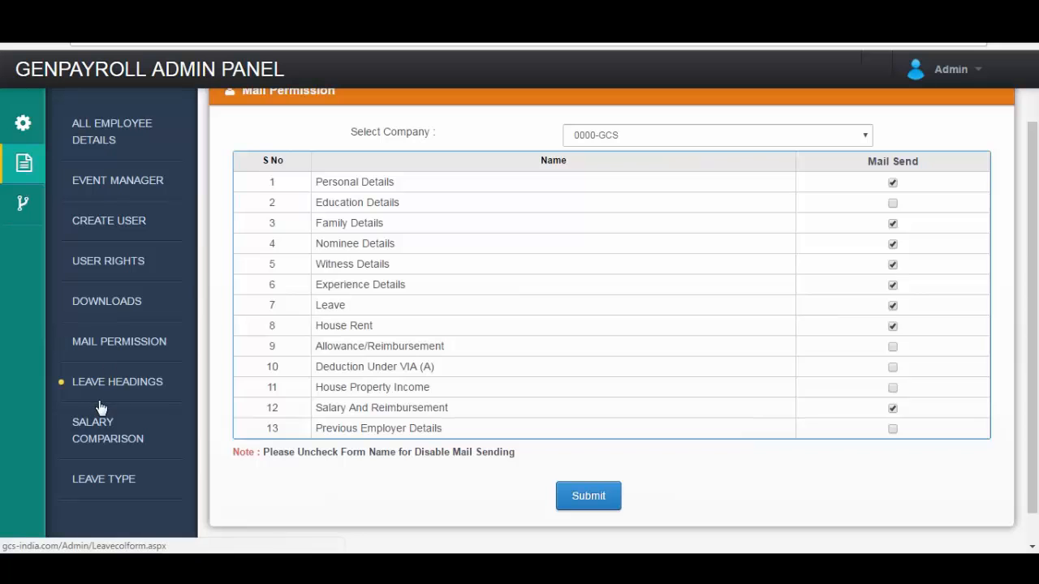
pyautogui.click(138, 384)
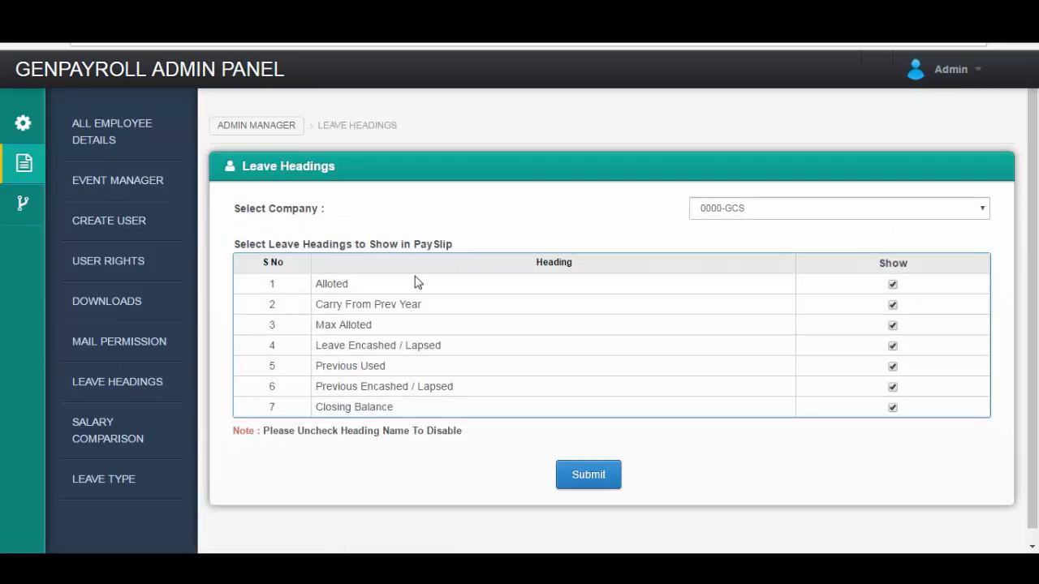
# Load the salary comparison for company 0000-GCS and financial year 2010-11
pyautogui.click(128, 428)
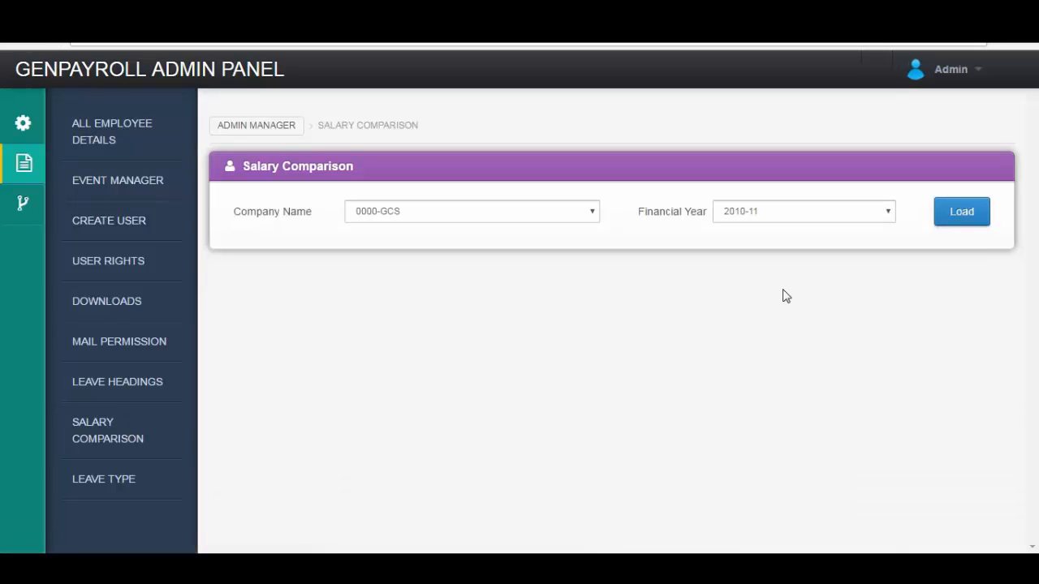
pyautogui.click(964, 221)
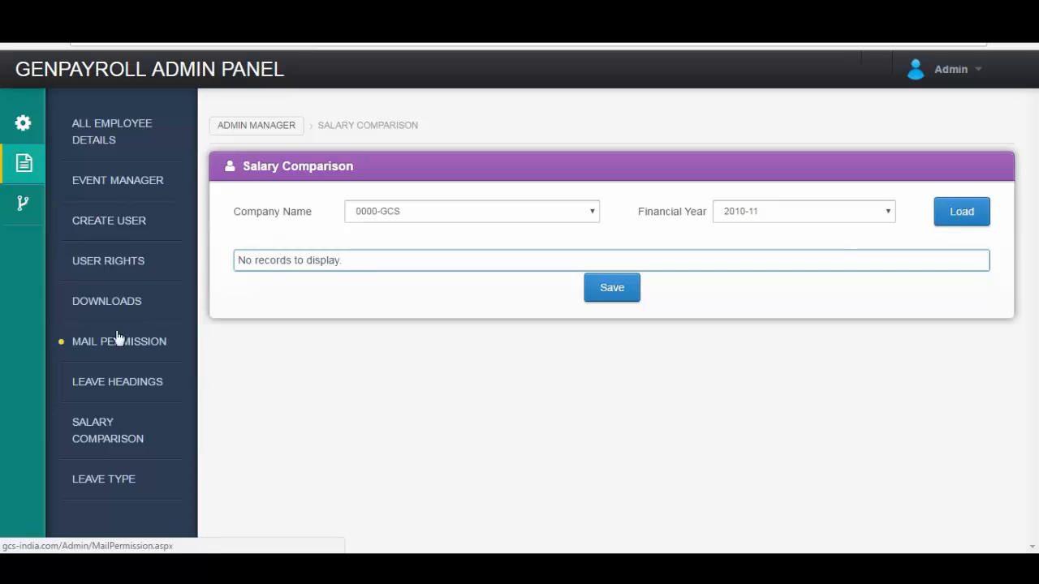
# View the salary and reimbursement approval page, and load the December leave requests of all 0000-GCS employees for financial year 2010-11
pyautogui.click(26, 203)
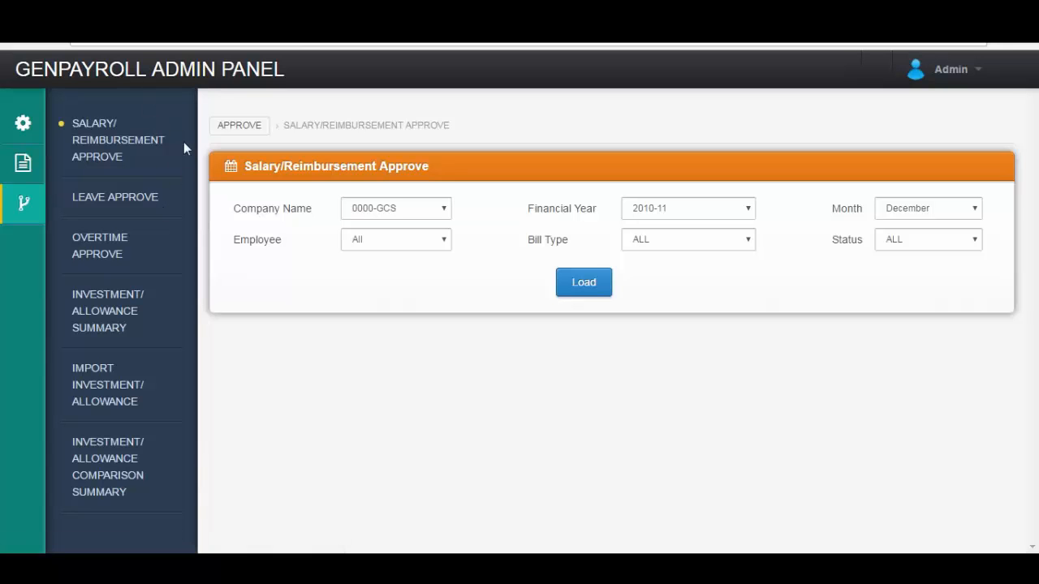
pyautogui.click(165, 214)
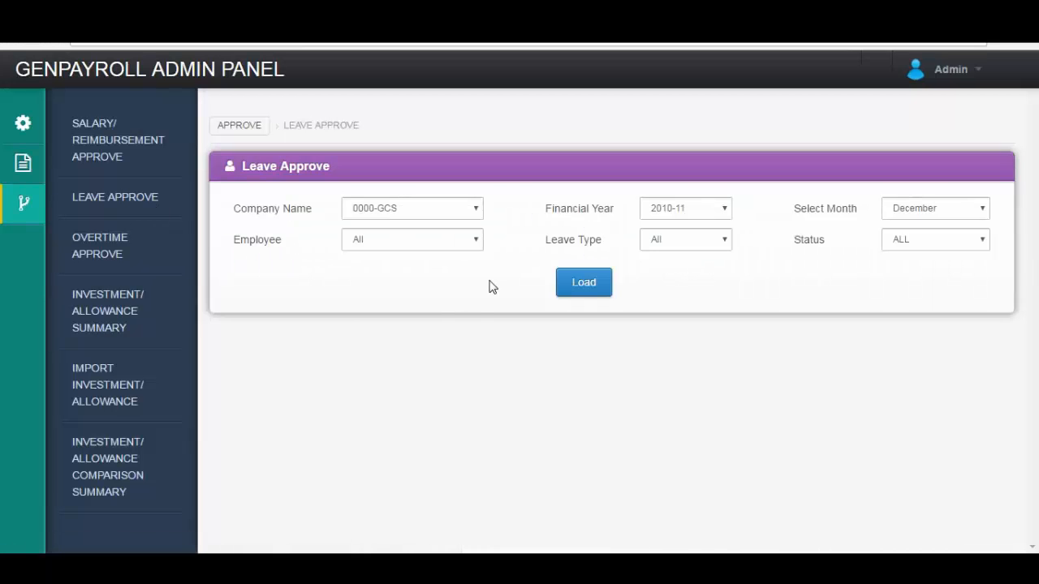
pyautogui.click(568, 291)
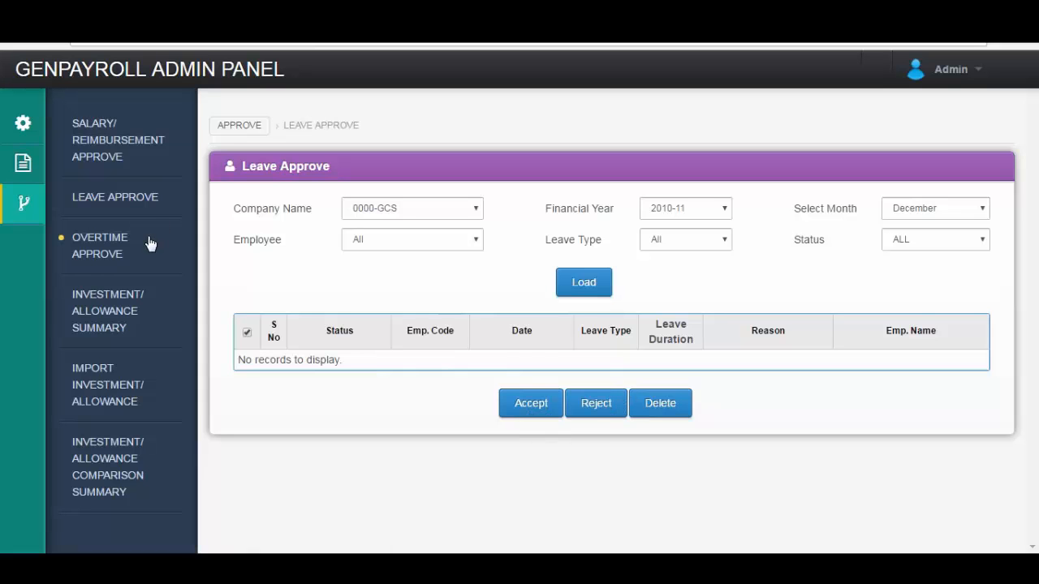
# View the overtime approval page, and load the December 2010-11 salary and reimbursement approvals of all 0000-GCS employees
pyautogui.click(111, 255)
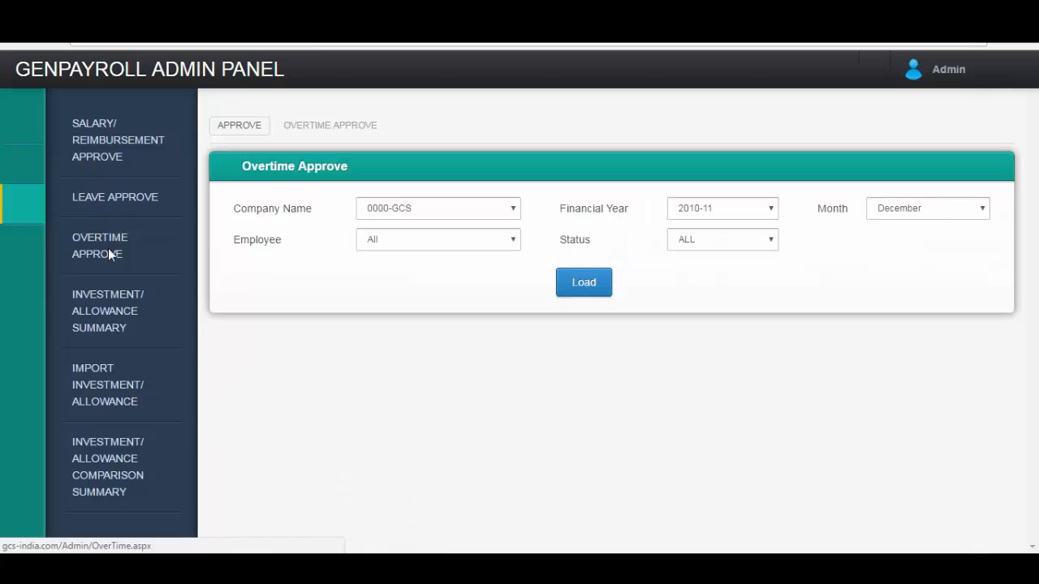
pyautogui.click(111, 136)
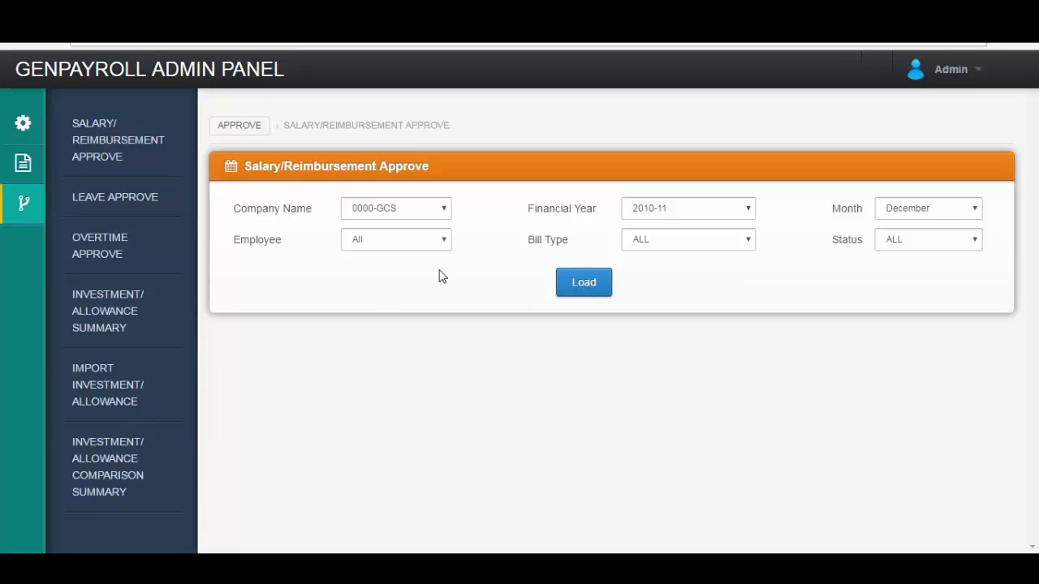
pyautogui.click(585, 298)
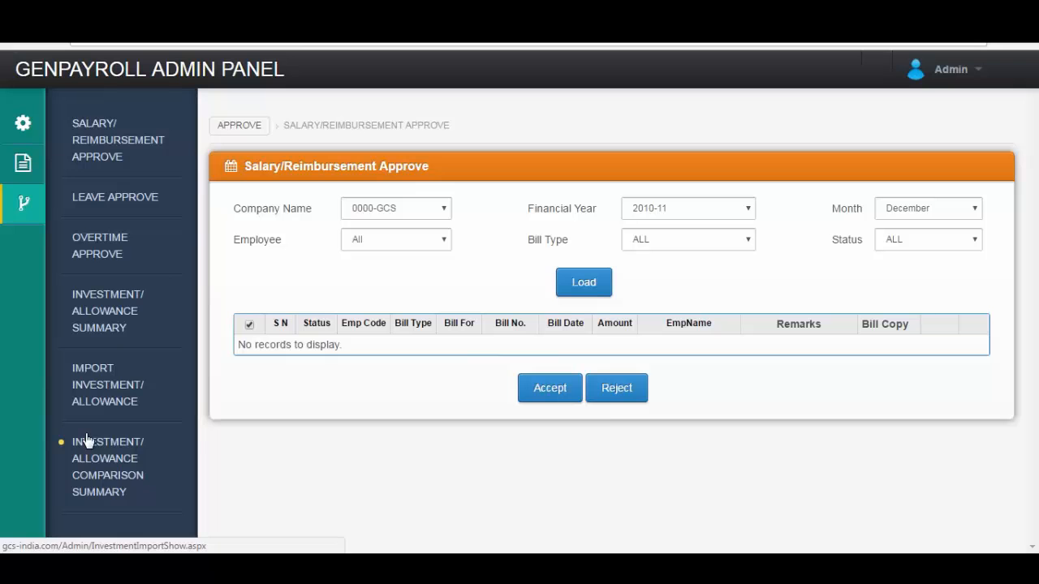
# Log out of the admin panel and of the employee account
pyautogui.click(974, 71)
pyautogui.click(936, 139)
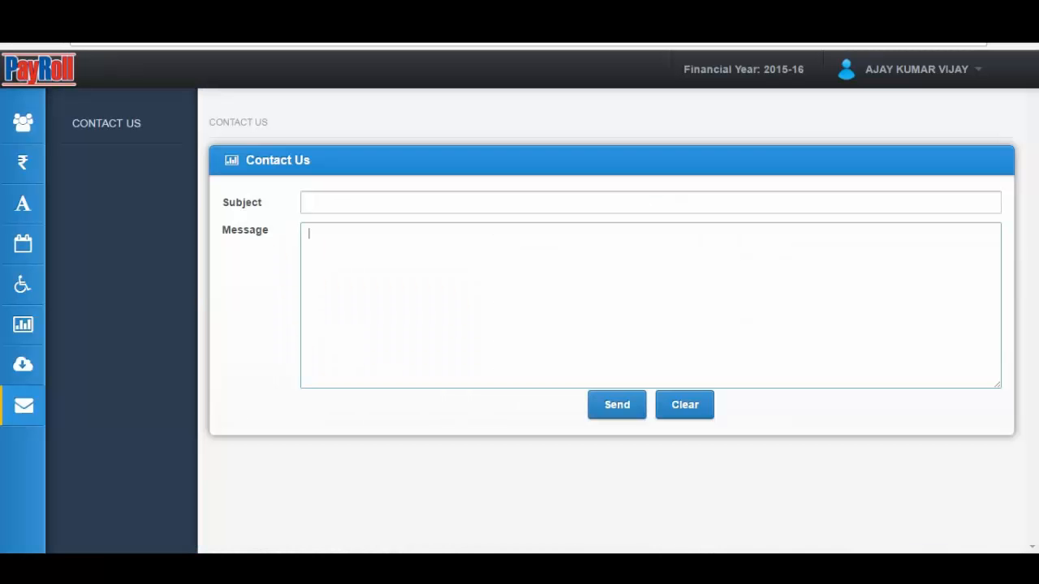
pyautogui.click(974, 75)
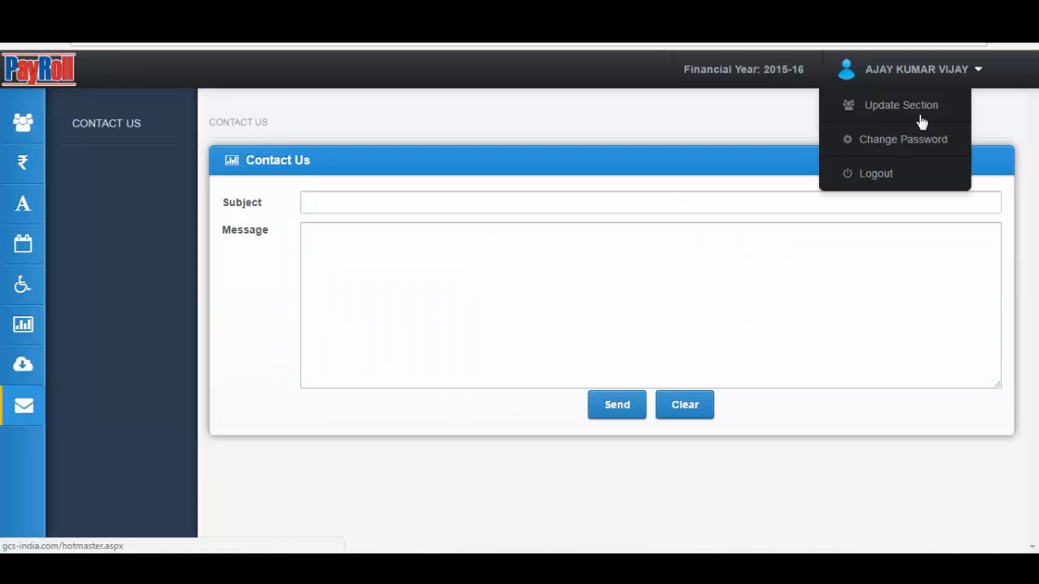
pyautogui.click(860, 178)
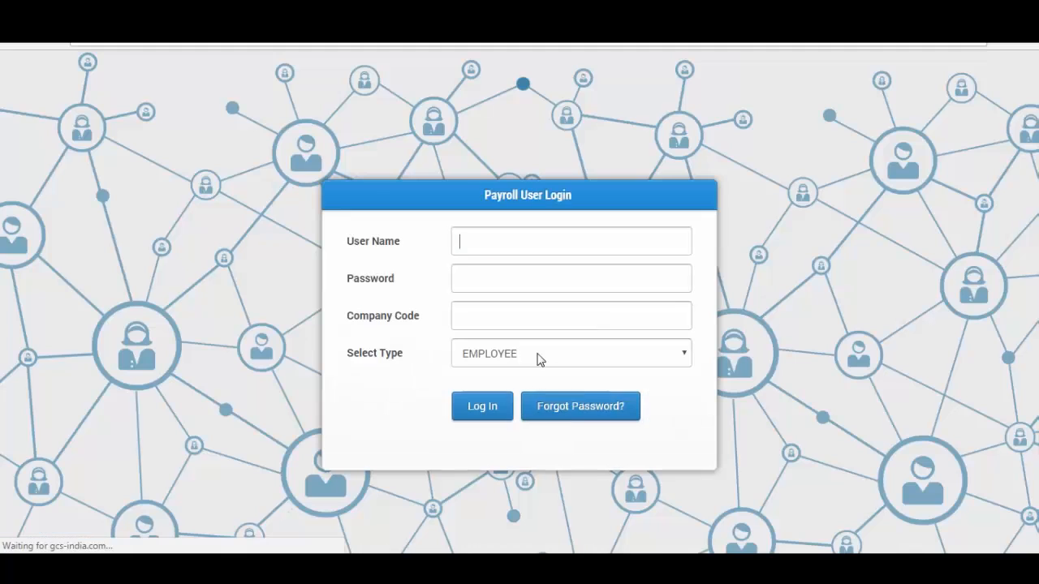
# Check the user types offered on the payroll login form, and switch to the Gen Online Payroll product page
pyautogui.click(684, 352)
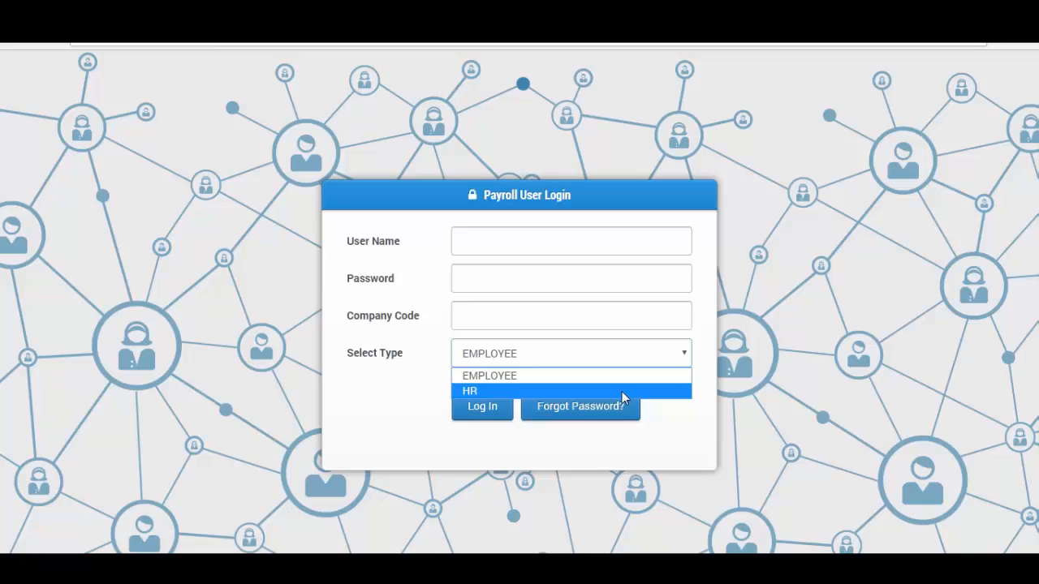
pyautogui.click(257, 162)
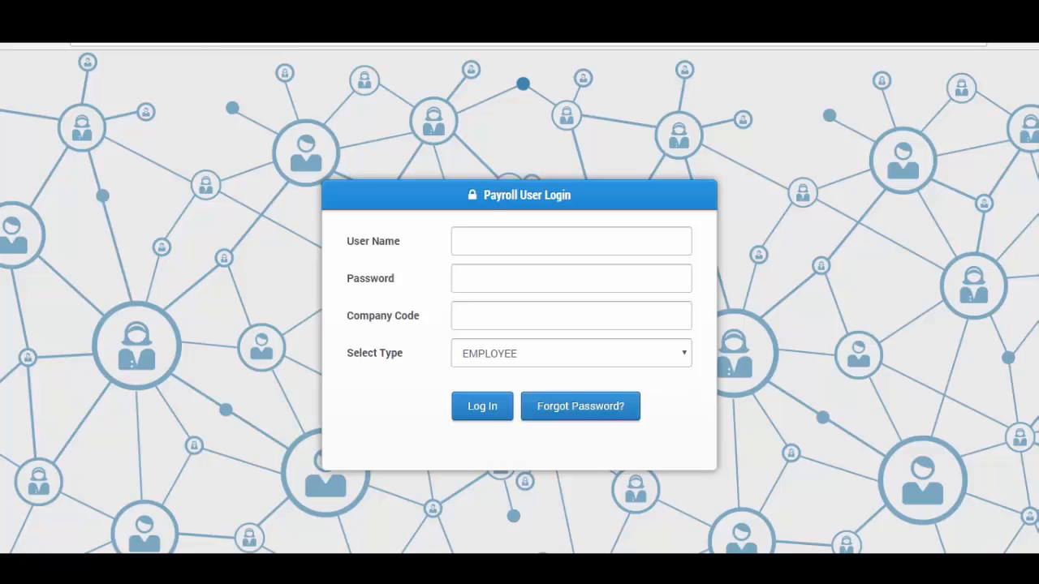
pyautogui.hotkey('ctrl', 'Tab')
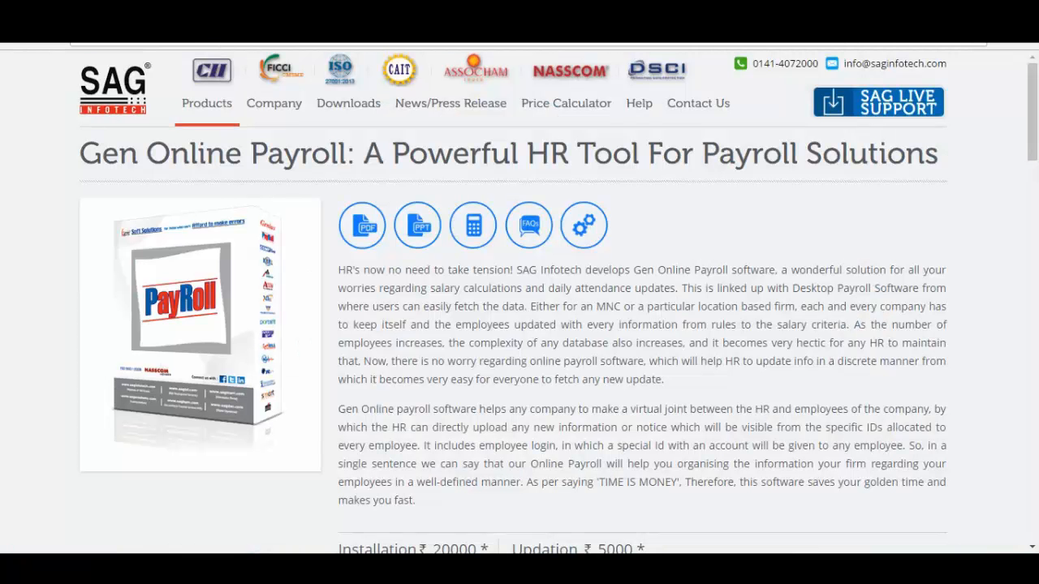